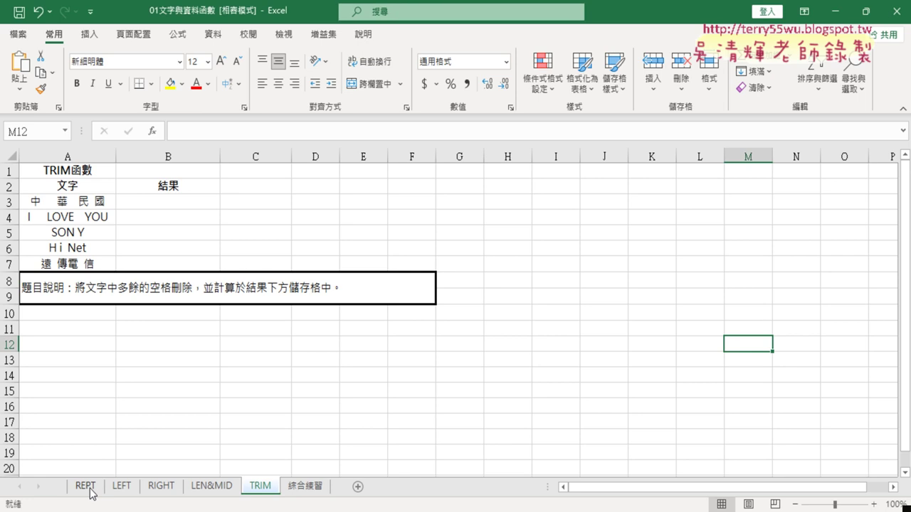
# - On the REPT sheet, clear the old star ratings in C3:C7
pyautogui.click(92, 489)
pyautogui.moveTo(278, 236); pyautogui.dragTo(310, 335)
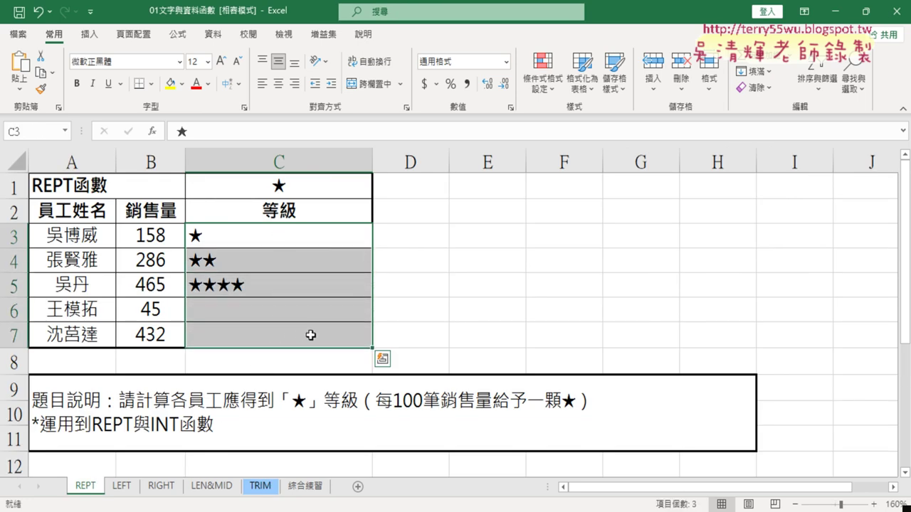
pyautogui.press('Delete')
# - Insert the REPT text function into cell C3 via the function wizard
pyautogui.click(299, 241)
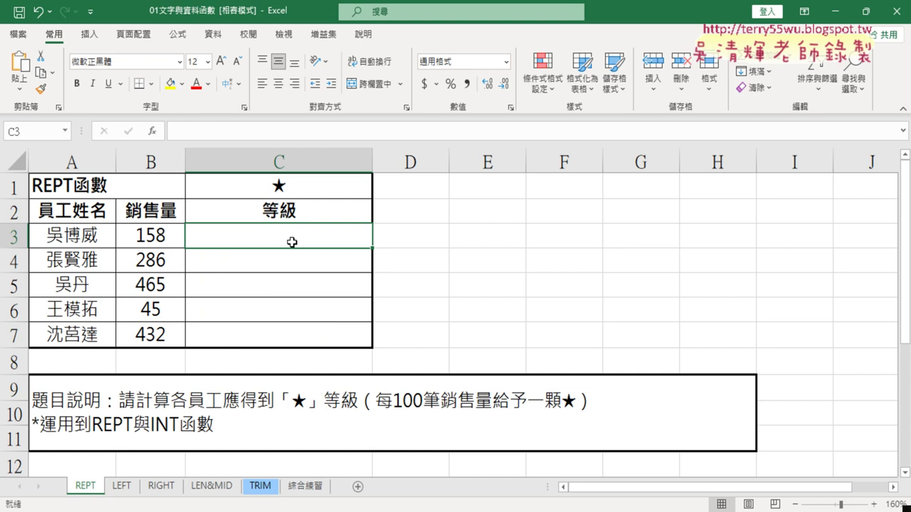
pyautogui.click(152, 132)
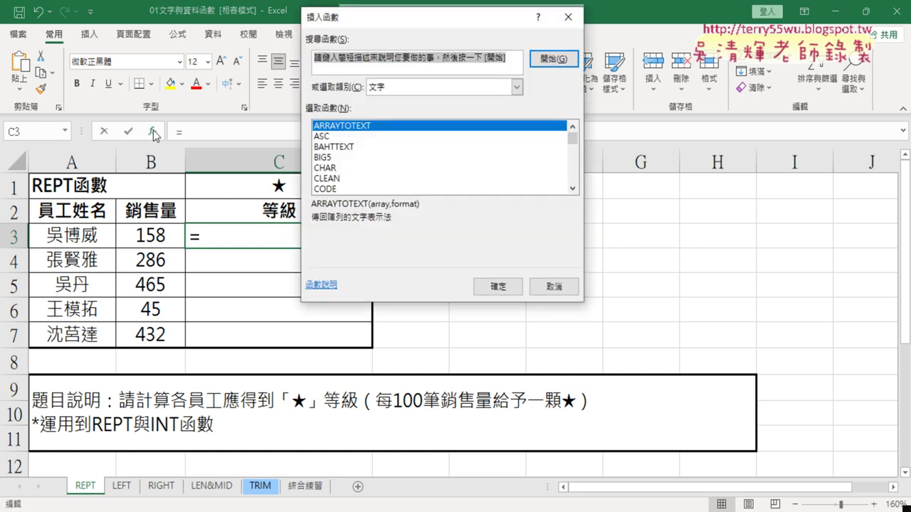
pyautogui.click(579, 189)
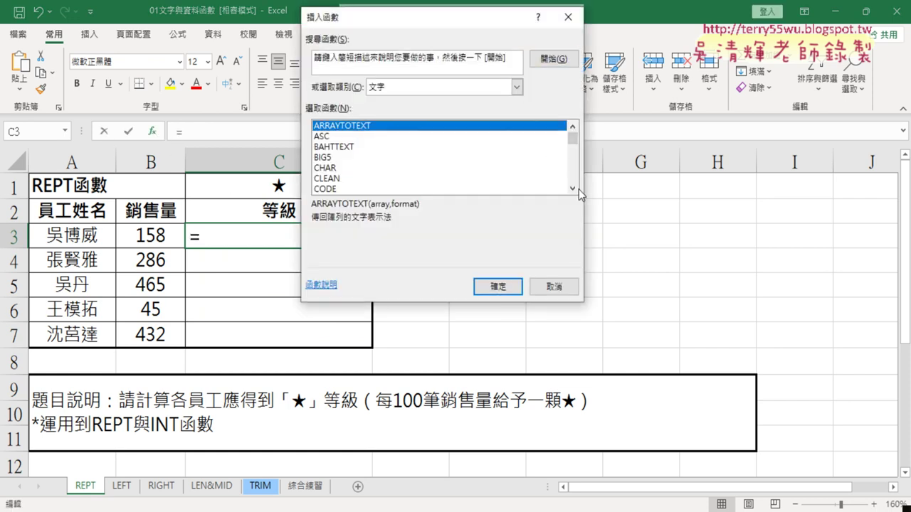
pyautogui.click(572, 189)
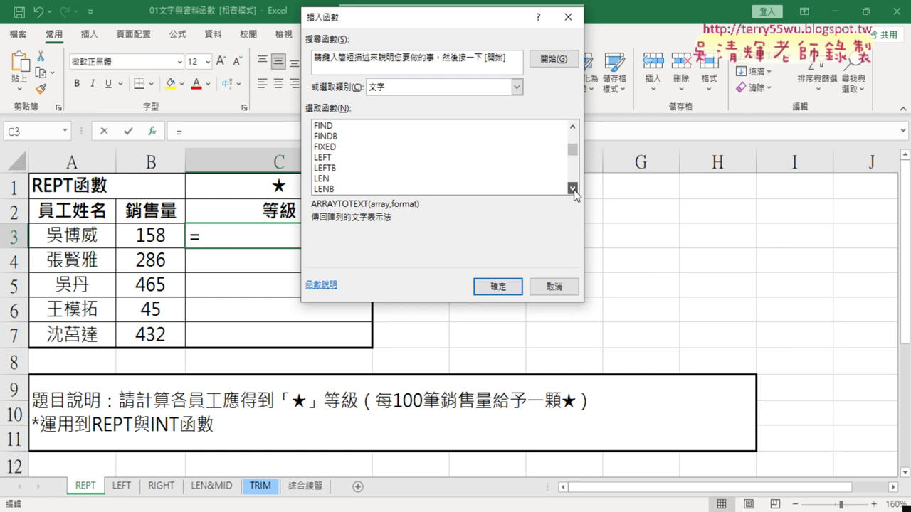
pyautogui.click(572, 189)
pyautogui.click(572, 189)
pyautogui.click(572, 189)
pyautogui.click(573, 189)
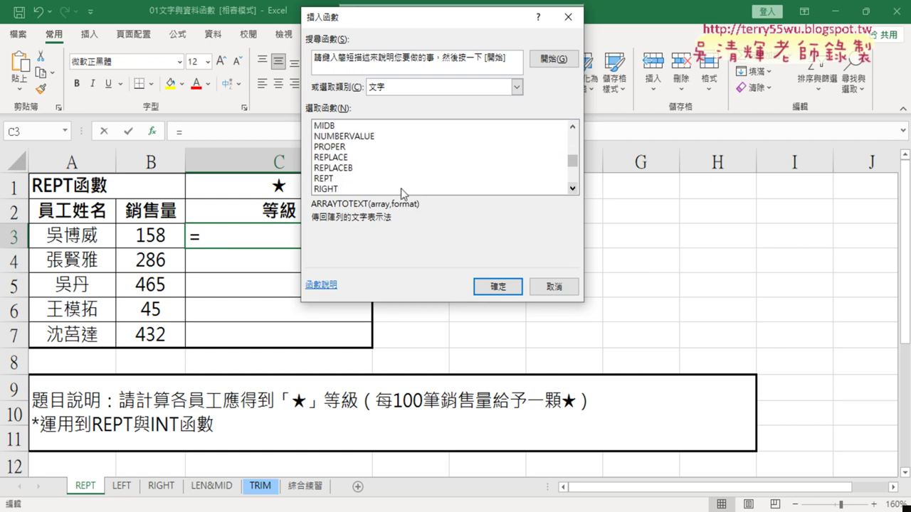
pyautogui.click(336, 178)
pyautogui.click(497, 286)
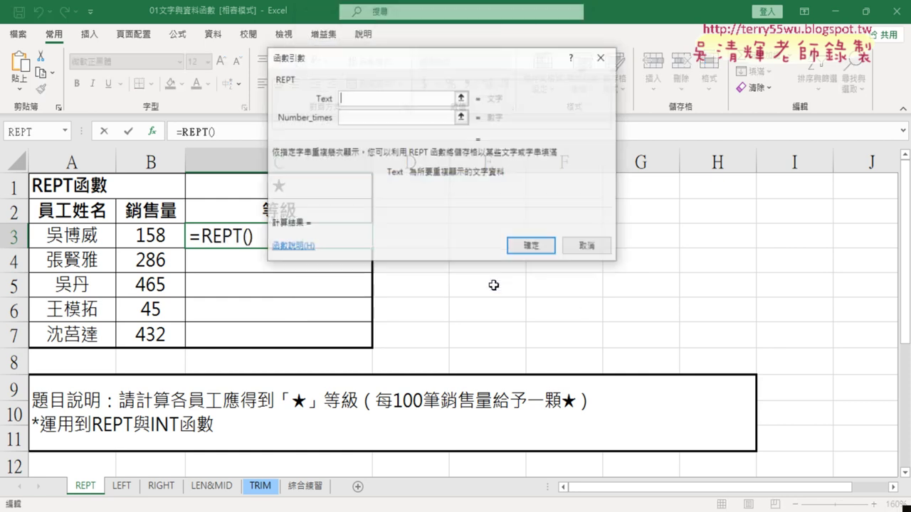
# - Set REPT's Text to C1 and Number_times to B3/100
pyautogui.moveTo(434, 65); pyautogui.dragTo(584, 139)
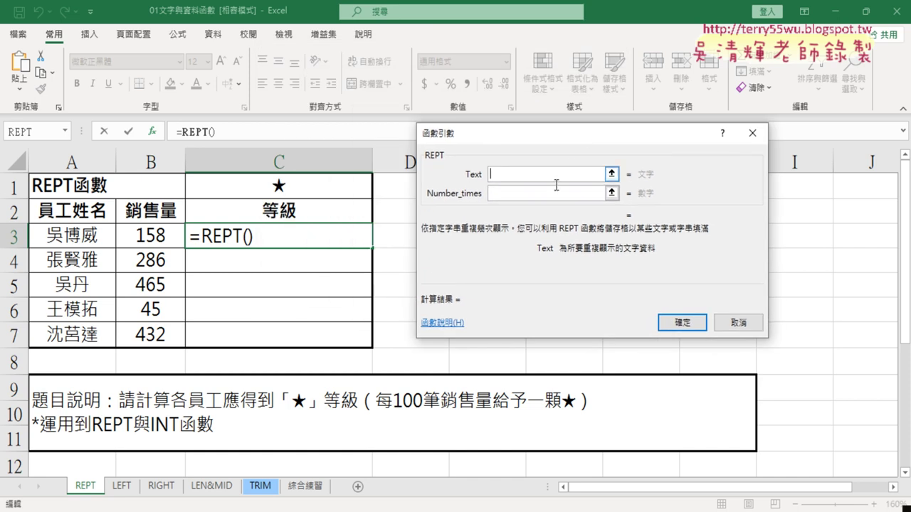
pyautogui.click(295, 188)
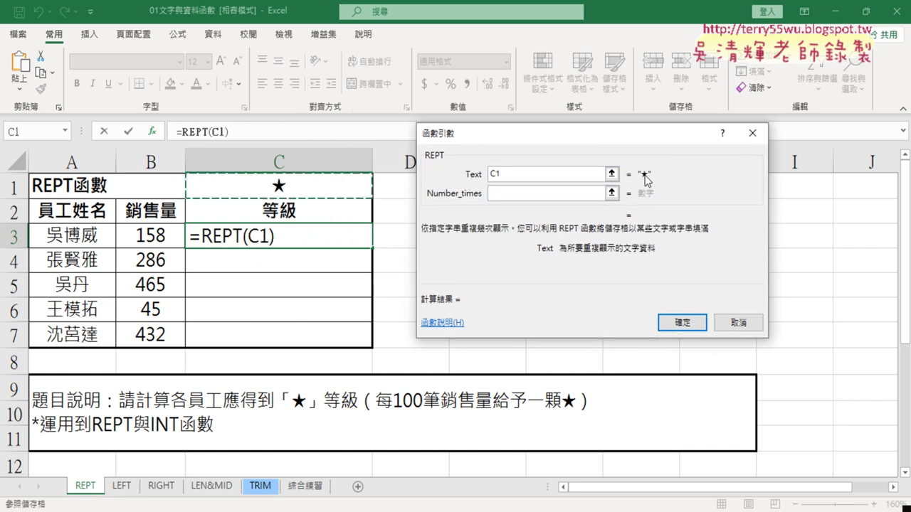
pyautogui.click(517, 193)
pyautogui.click(516, 193)
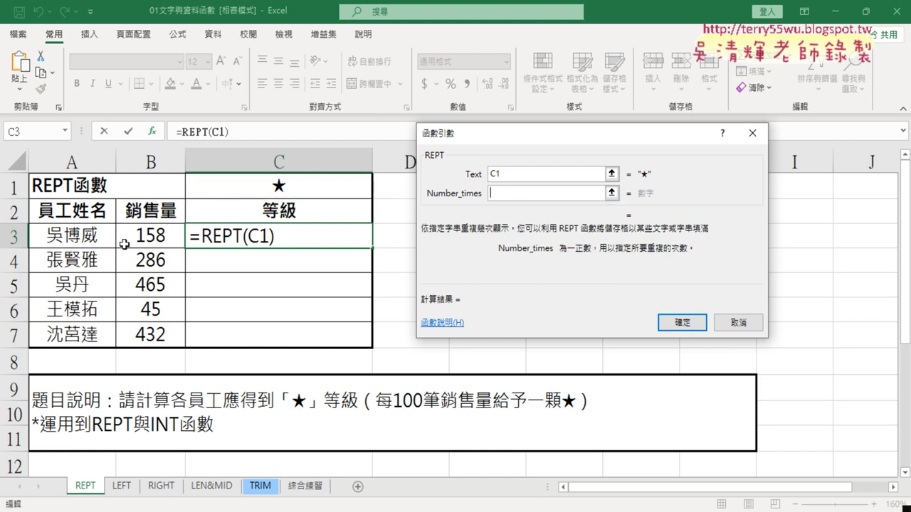
pyautogui.click(172, 238)
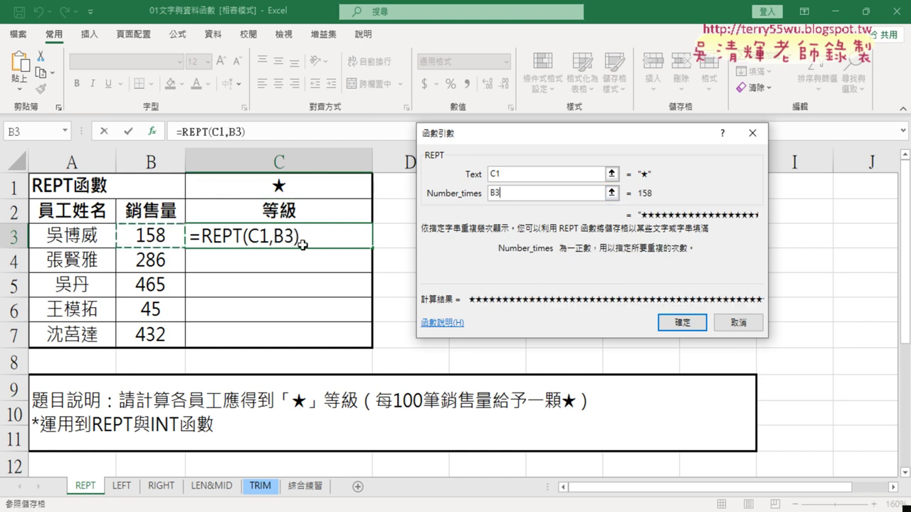
pyautogui.write('/100')
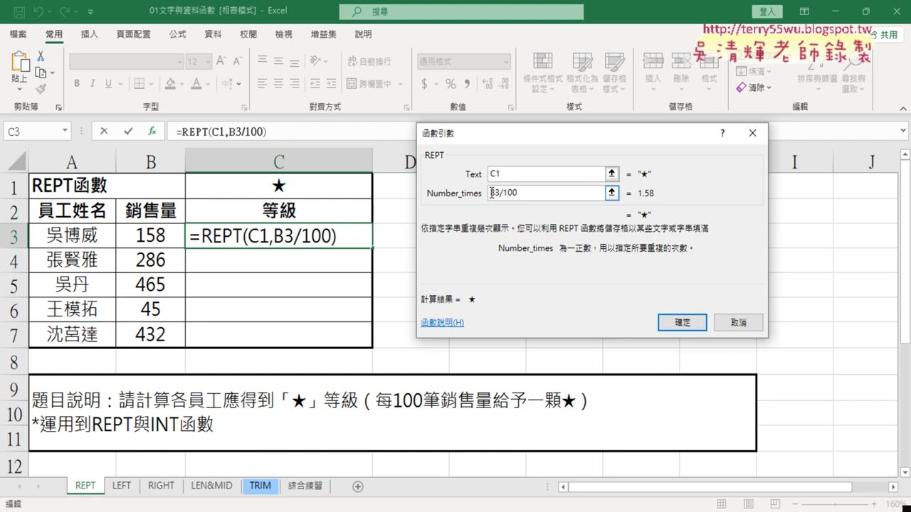
# - Wrap the count as INT(B3/100) and confirm =REPT(C1,INT(B3/100)) in C3
pyautogui.moveTo(490, 193); pyautogui.dragTo(525, 193)
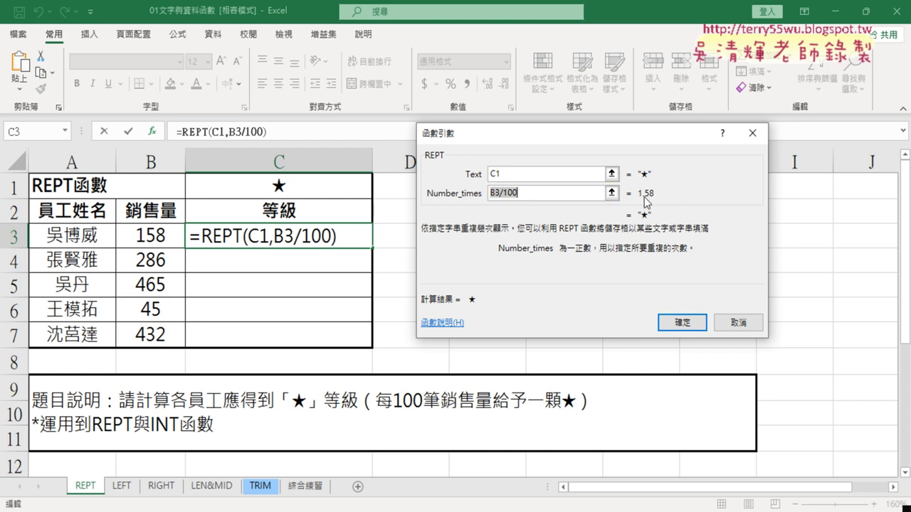
pyautogui.click(493, 194)
pyautogui.write('i')
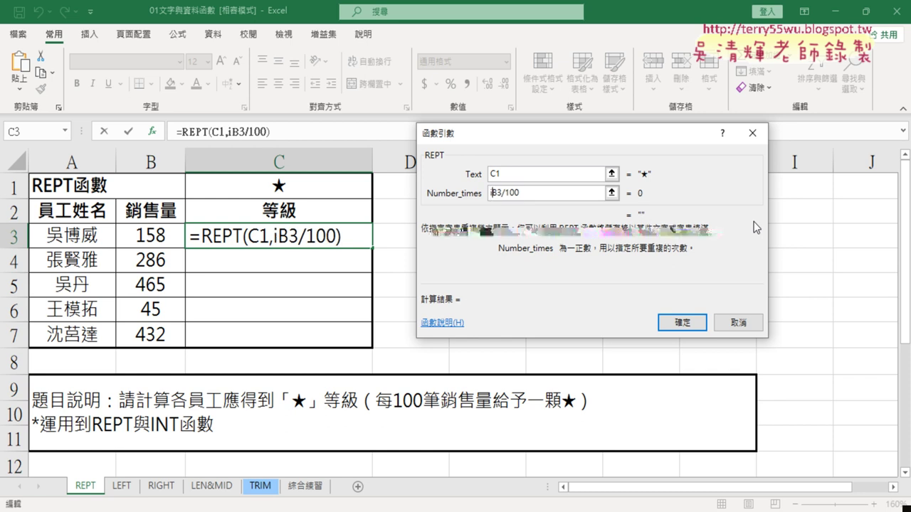
pyautogui.write('nt')
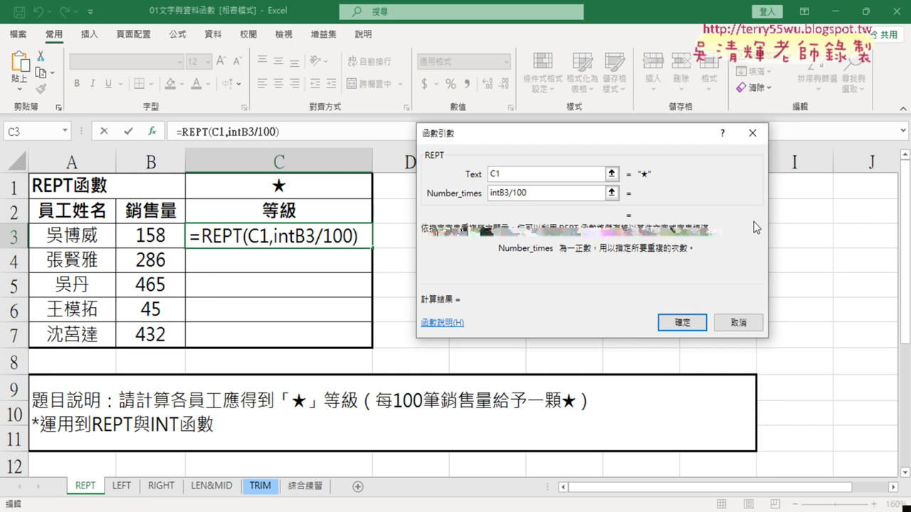
pyautogui.write('(')
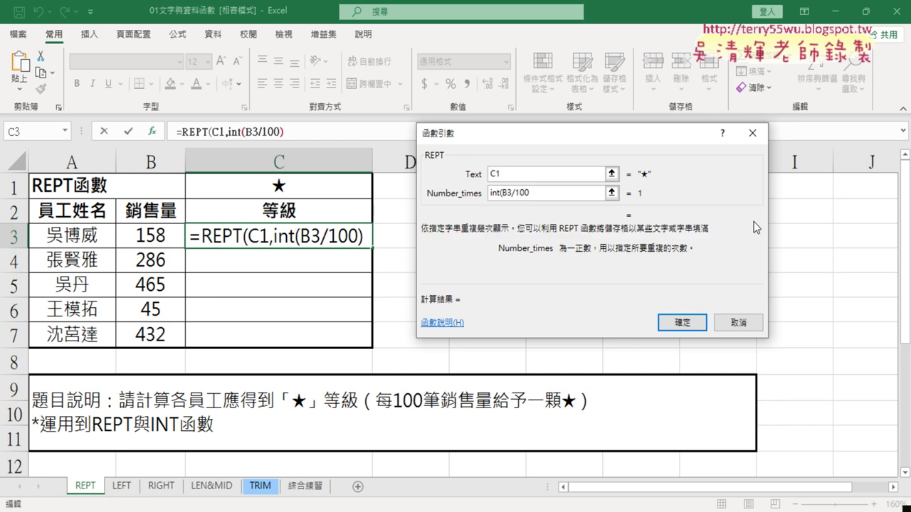
pyautogui.click(546, 192)
pyautogui.write(')')
pyautogui.moveTo(501, 192); pyautogui.dragTo(531, 192)
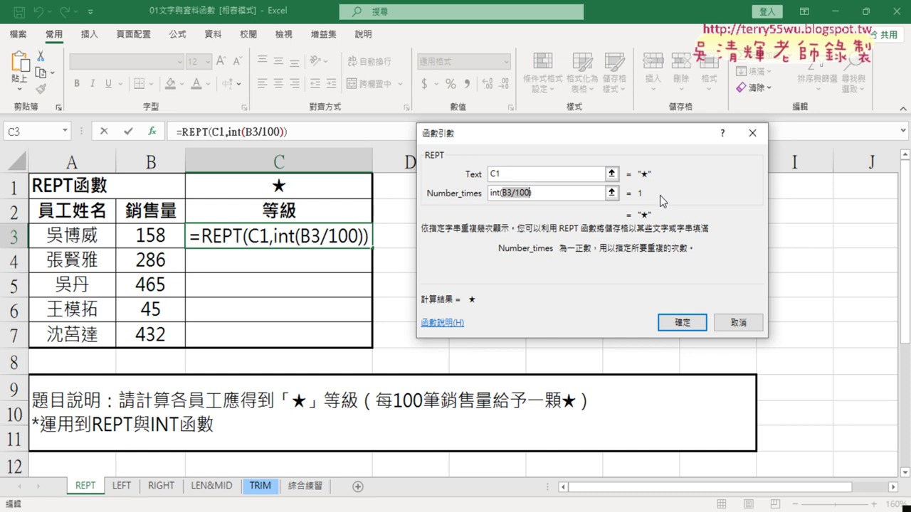
pyautogui.click(696, 329)
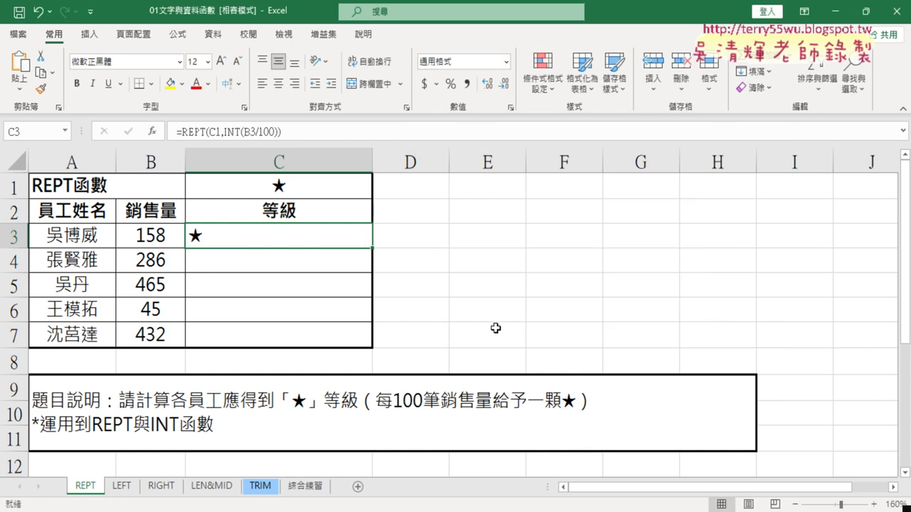
# - Fill C3's formula down to C7 and check the shifted C1 reference in C4 and C5
pyautogui.moveTo(371, 247); pyautogui.dragTo(362, 350)
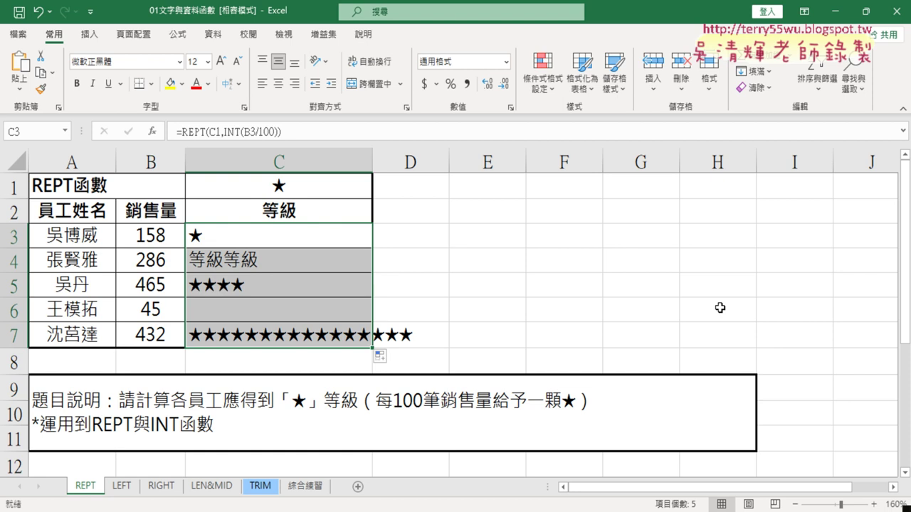
pyautogui.click(309, 241)
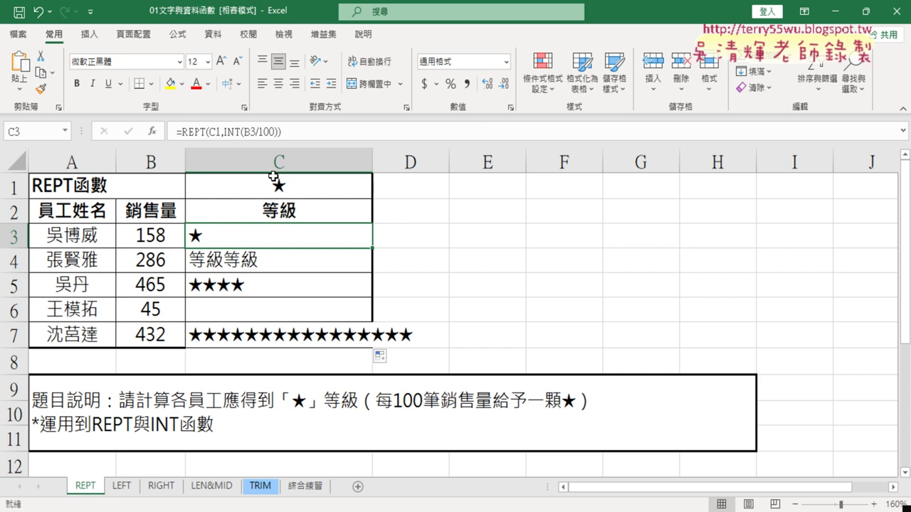
pyautogui.click(250, 263)
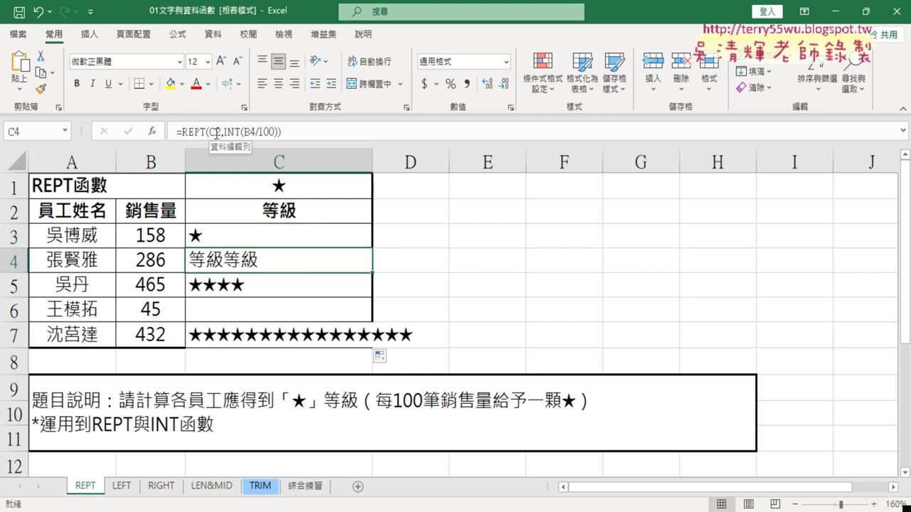
pyautogui.click(237, 285)
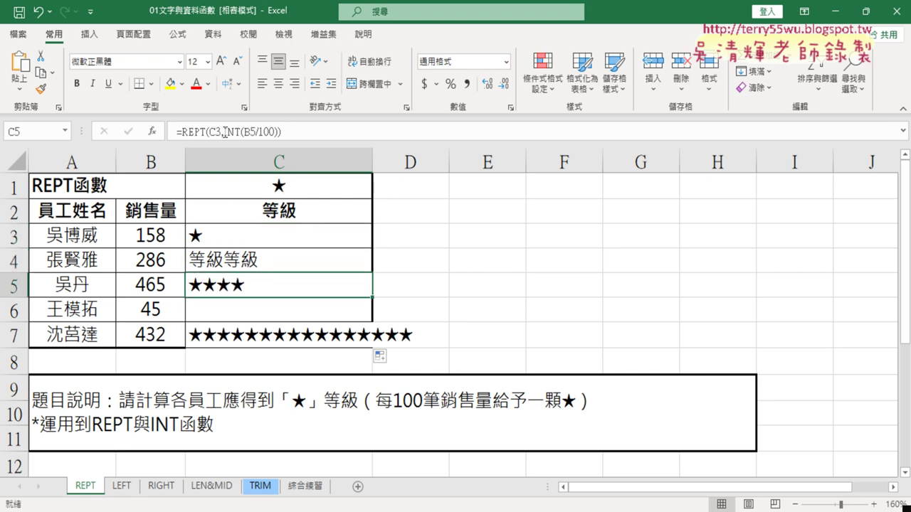
pyautogui.press('Up')
pyautogui.press('Up')
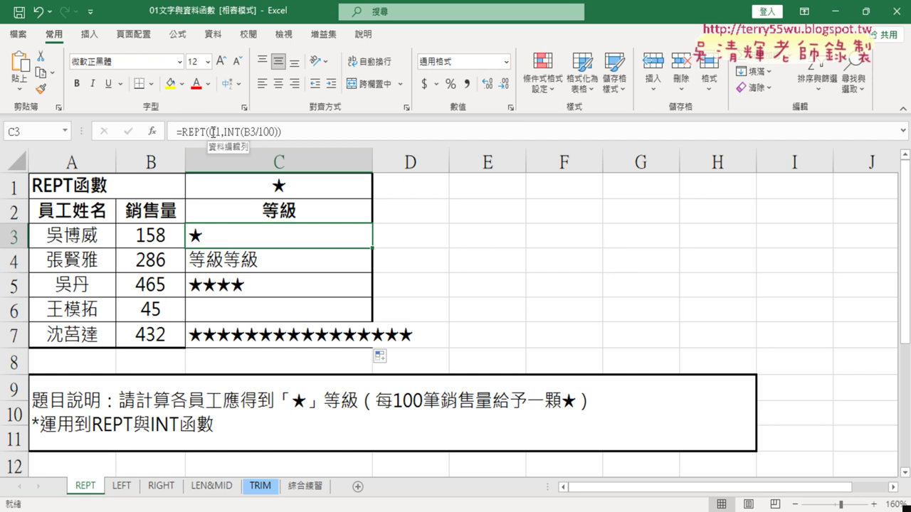
# - Lock the star reference so C3 reads =REPT(C$1,INT(B3/100))
pyautogui.moveTo(209, 132); pyautogui.dragTo(221, 131)
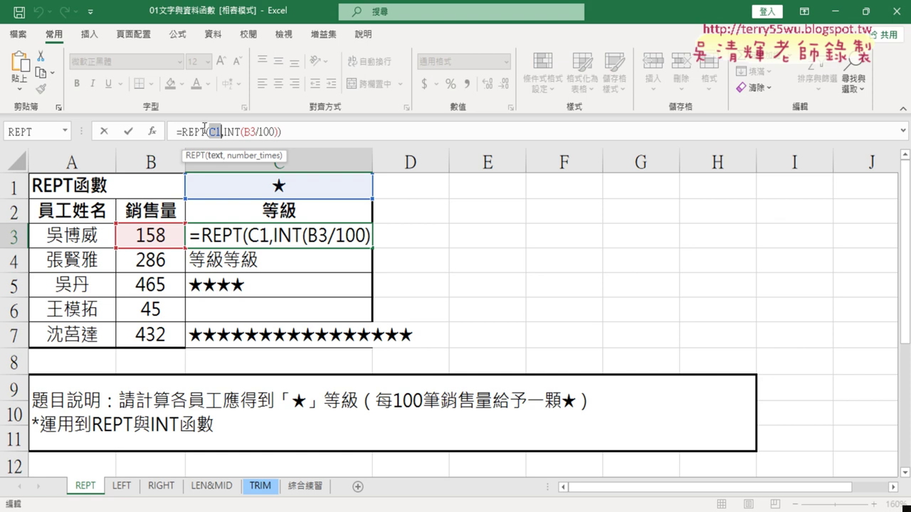
pyautogui.click(128, 132)
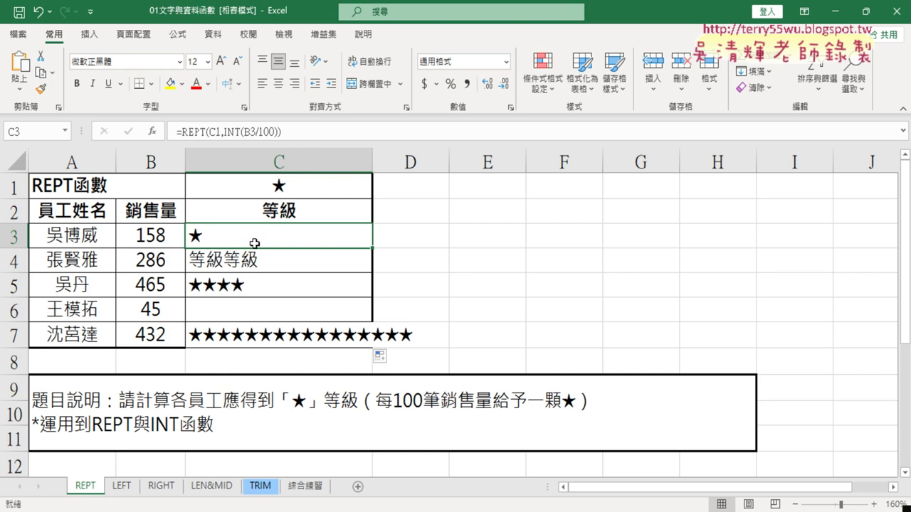
pyautogui.click(217, 131)
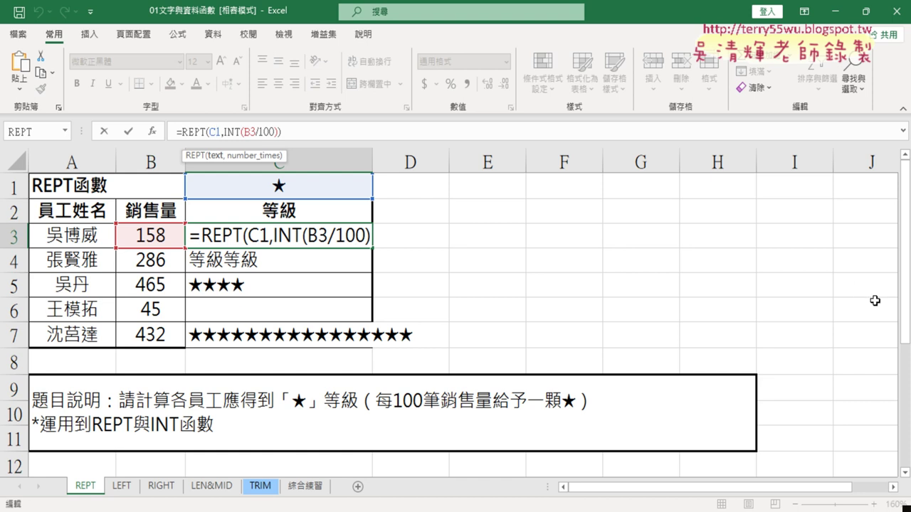
pyautogui.write('$')
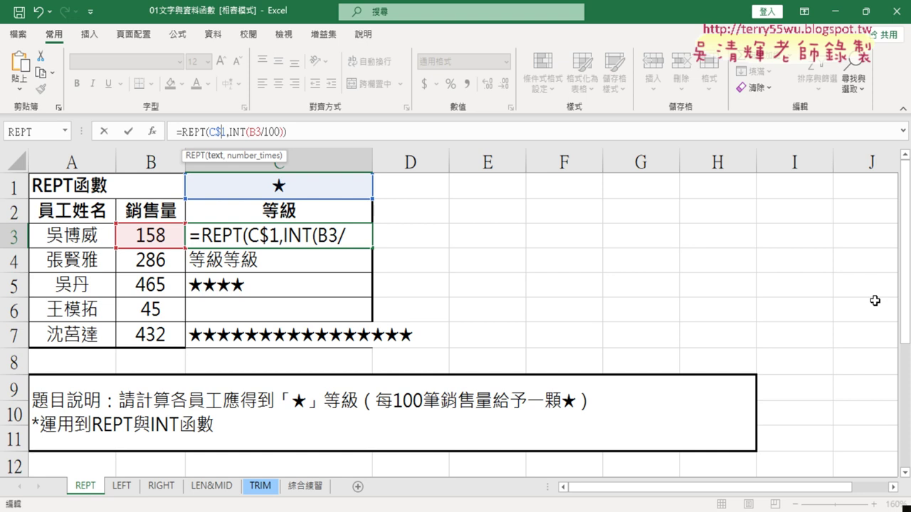
pyautogui.click(129, 135)
# - Refill the corrected formula through C7, verify C4 and C5, then open the LEFT sheet
pyautogui.moveTo(372, 248); pyautogui.dragTo(375, 346)
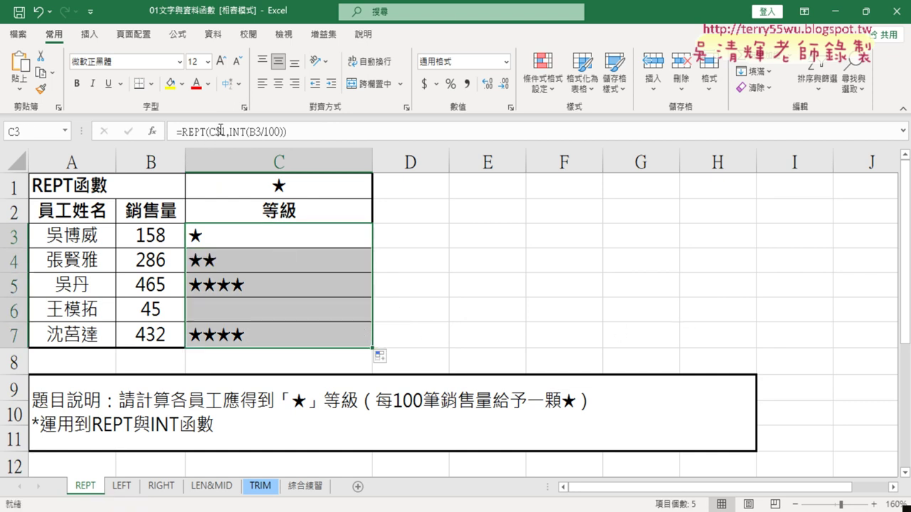
pyautogui.click(217, 238)
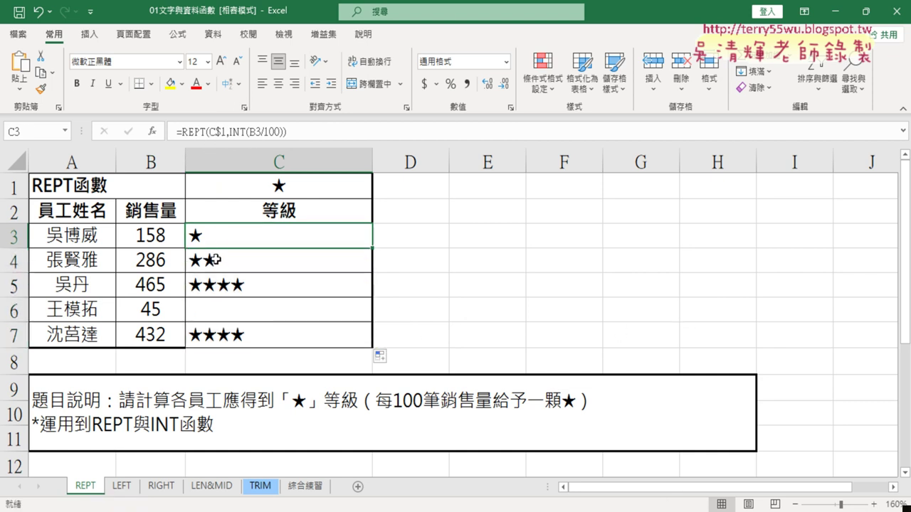
pyautogui.click(216, 260)
pyautogui.click(222, 281)
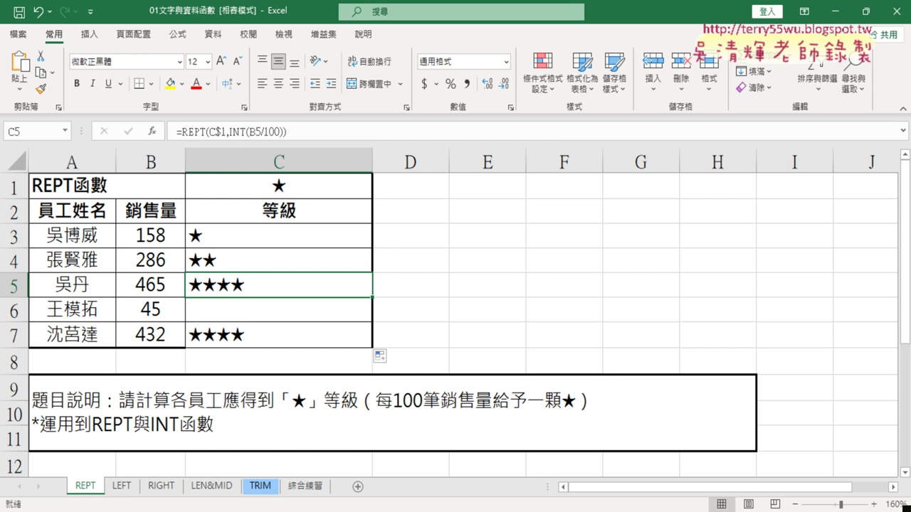
pyautogui.click(119, 488)
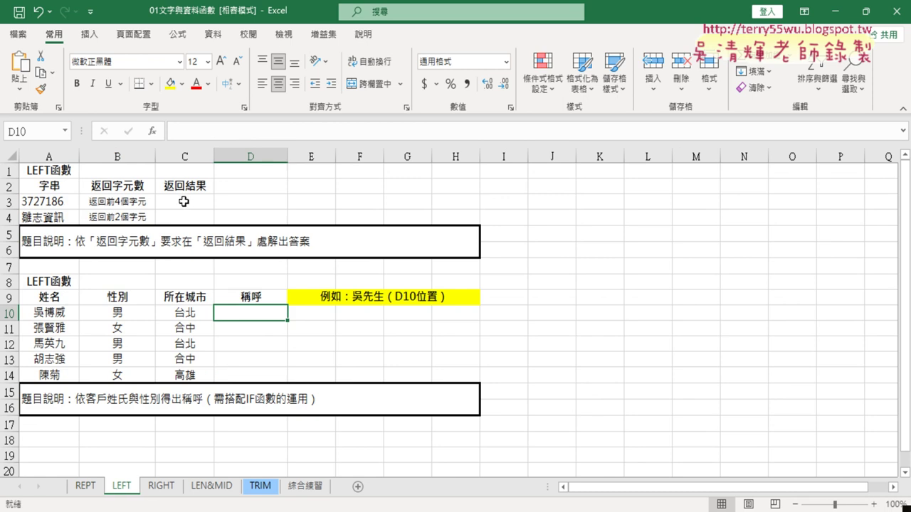
# - Enter =LEFT(A10,1) in D10 to extract the surname 吳
pyautogui.click(184, 201)
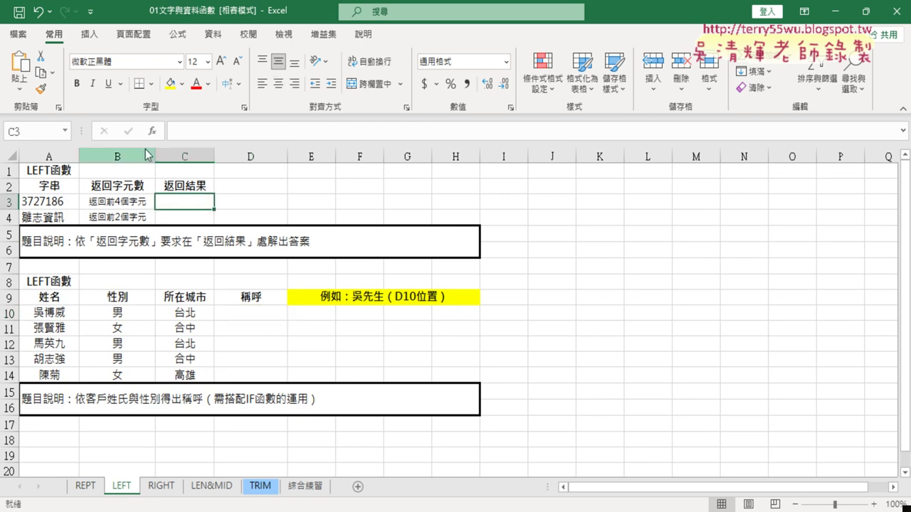
pyautogui.click(262, 314)
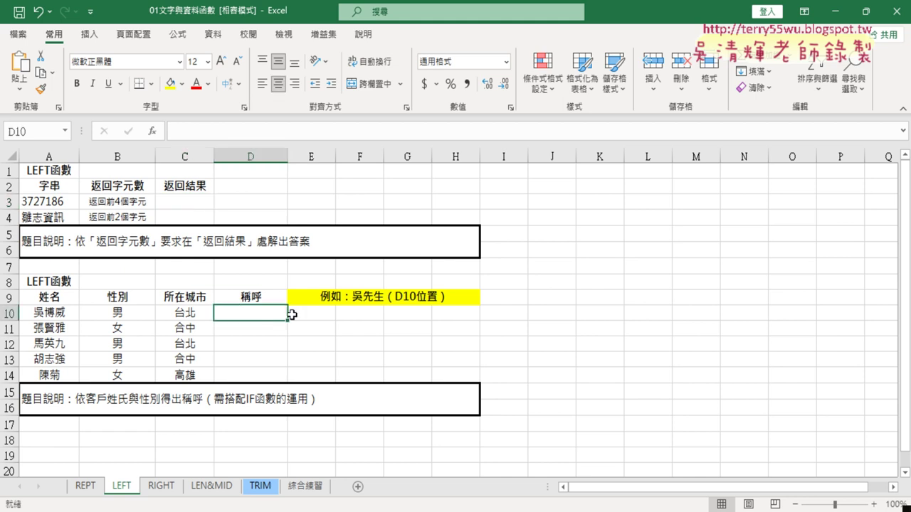
pyautogui.click(150, 131)
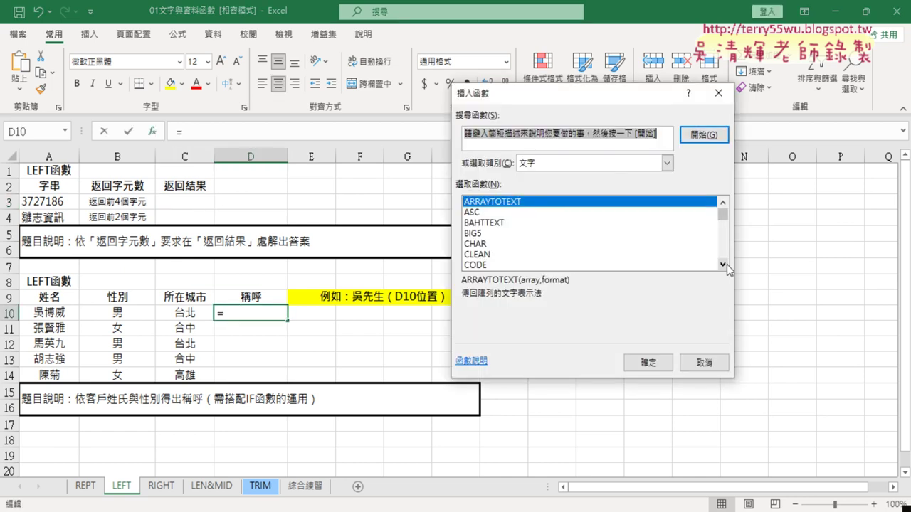
pyautogui.click(725, 264)
pyautogui.click(727, 264)
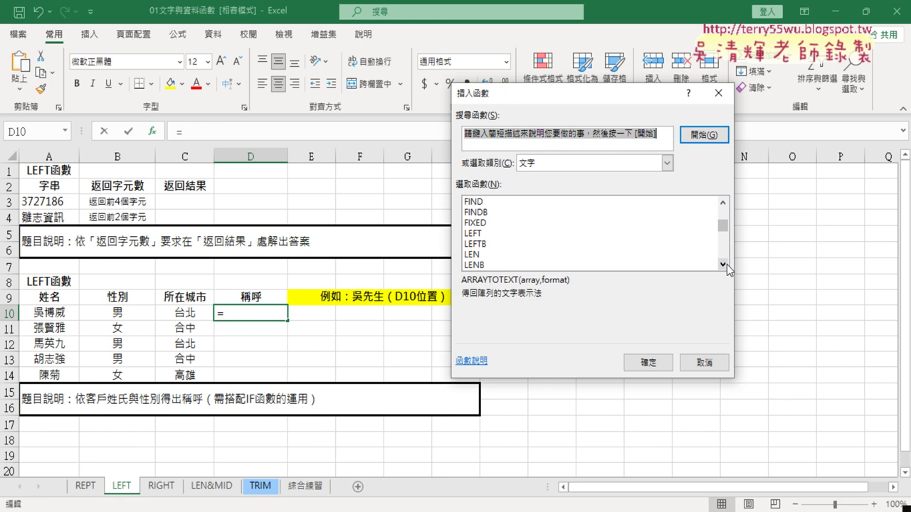
pyautogui.doubleClick(474, 233)
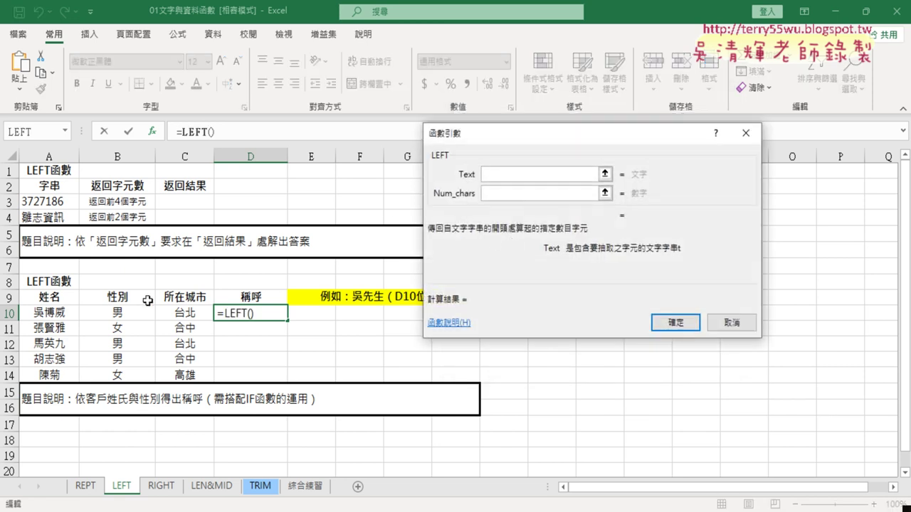
pyautogui.click(59, 313)
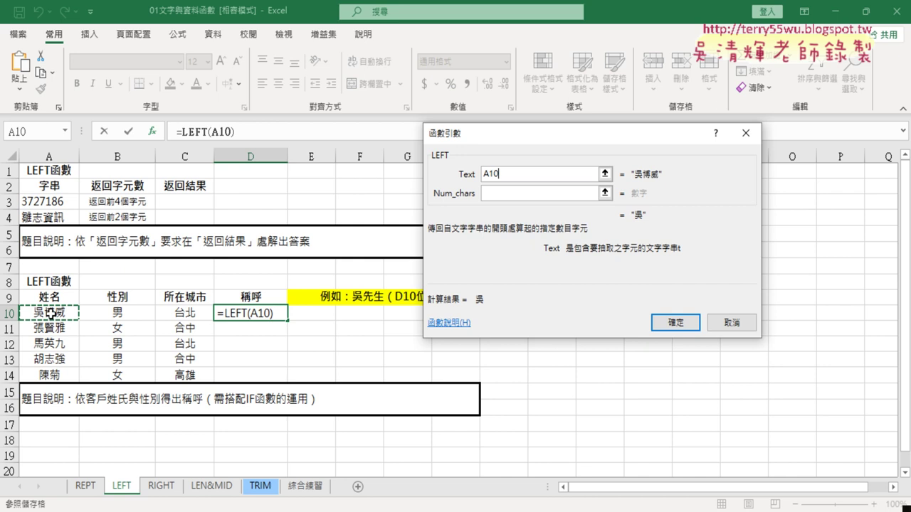
pyautogui.click(500, 193)
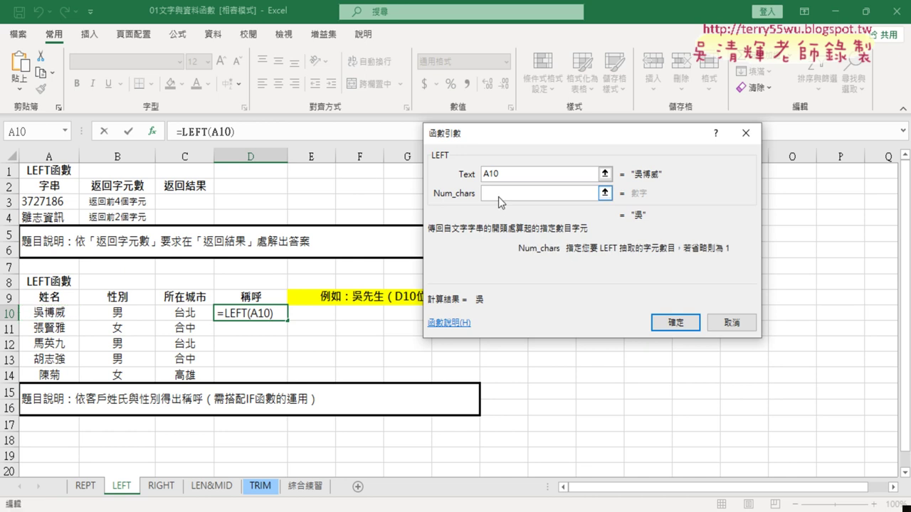
pyautogui.write(',1')
pyautogui.click(675, 322)
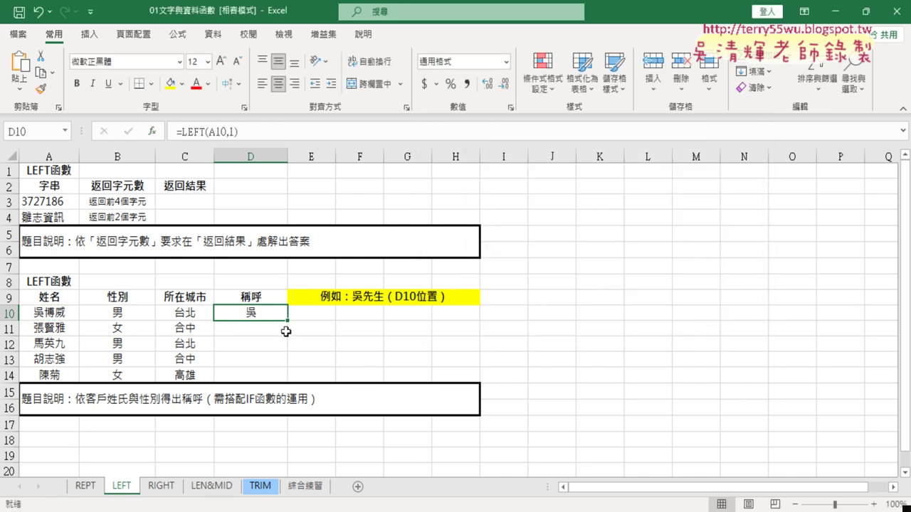
# - Fill D10's LEFT formula down to D14, showing 張, 馬, 胡 and 陳, then edit D10
pyautogui.moveTo(287, 321); pyautogui.dragTo(286, 378)
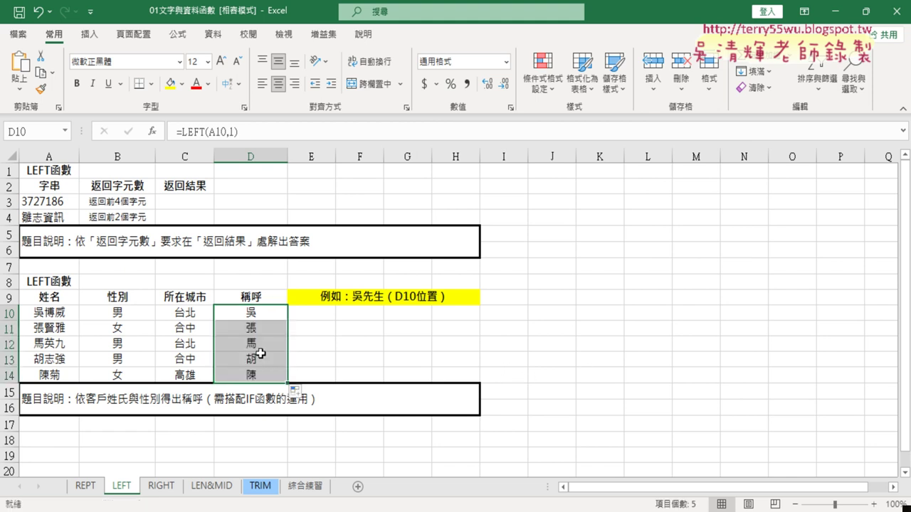
pyautogui.click(249, 317)
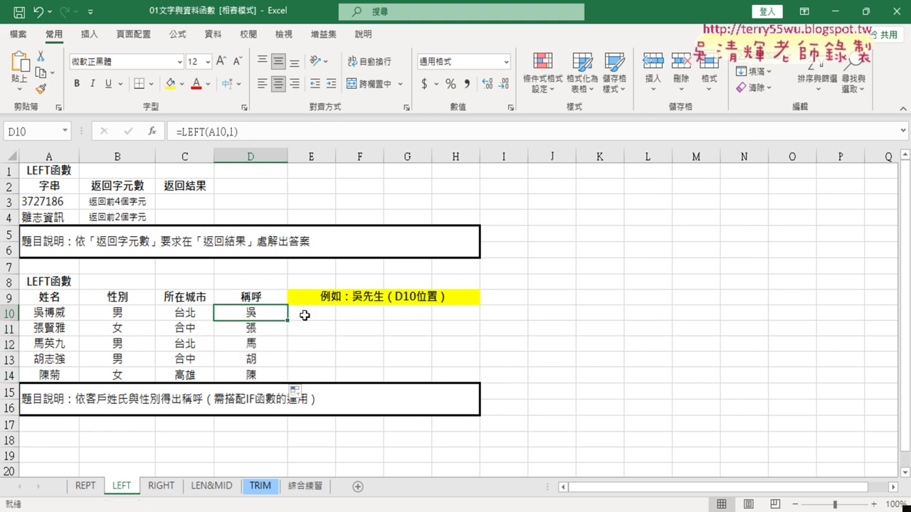
pyautogui.click(289, 132)
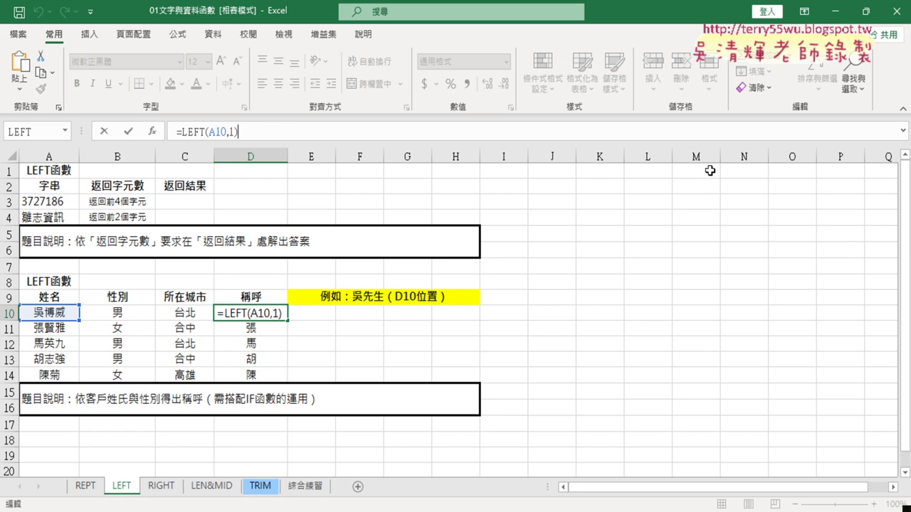
# - Append & to D10's formula and add an IF function from the recent-functions list
pyautogui.write('&')
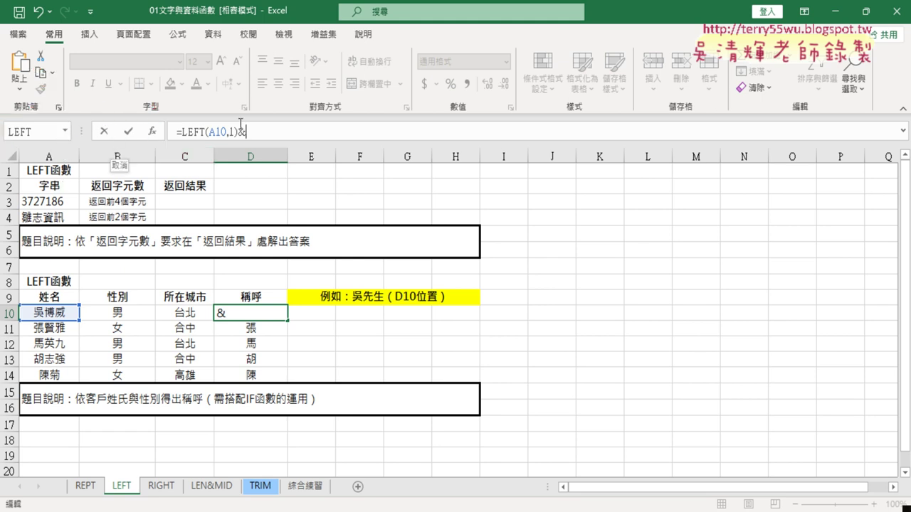
pyautogui.click(65, 131)
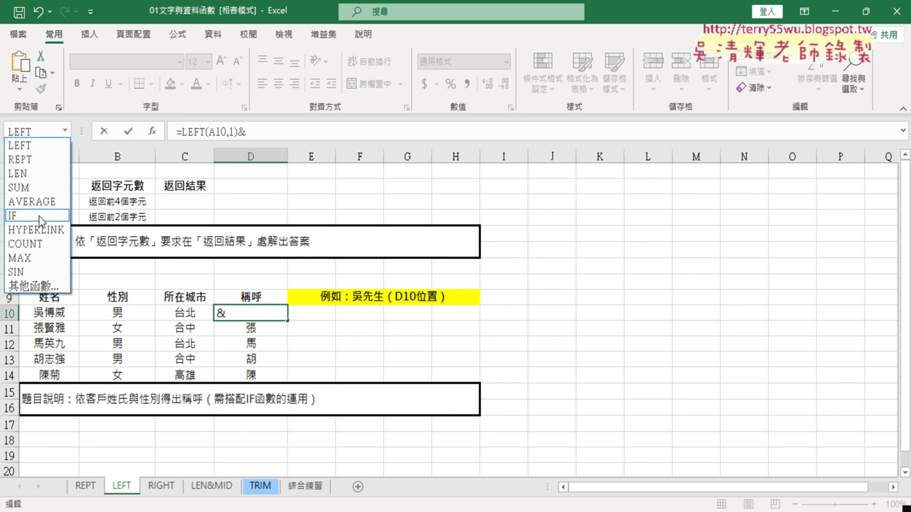
pyautogui.click(39, 217)
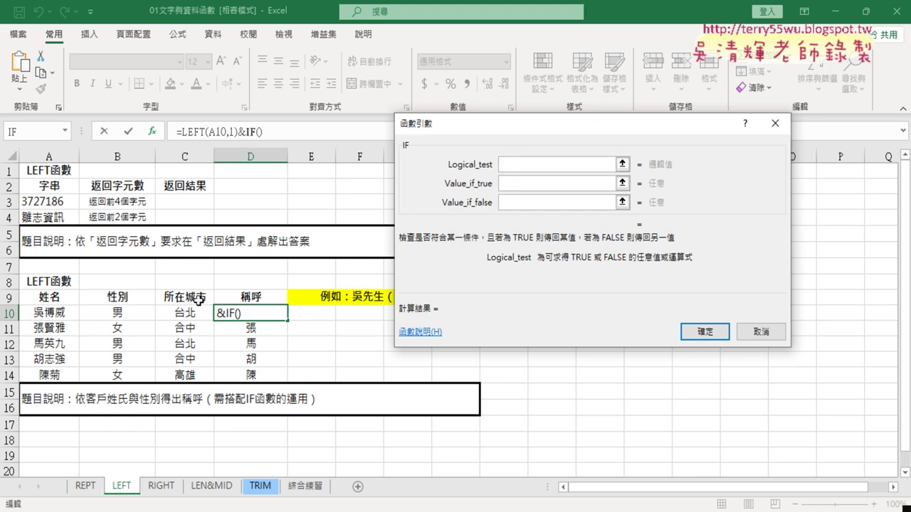
# - Set the IF logical test to B10="男"
pyautogui.click(124, 313)
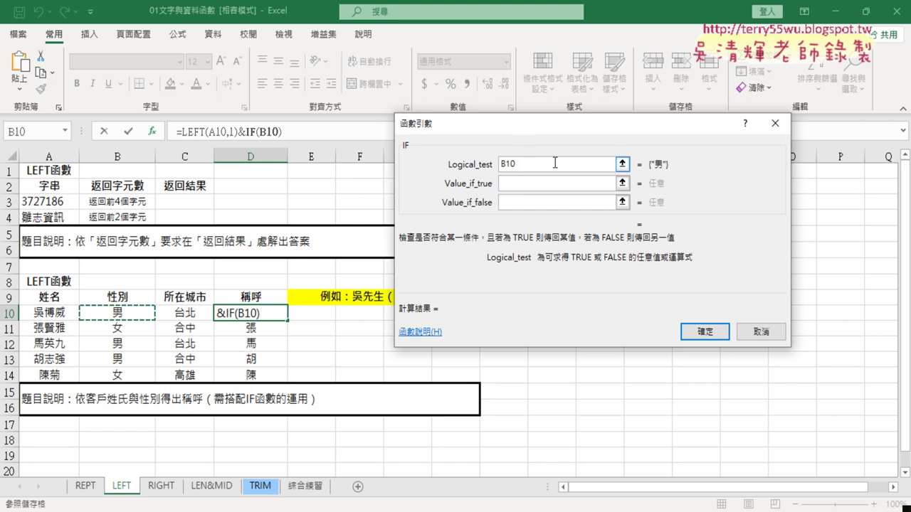
pyautogui.write('="')
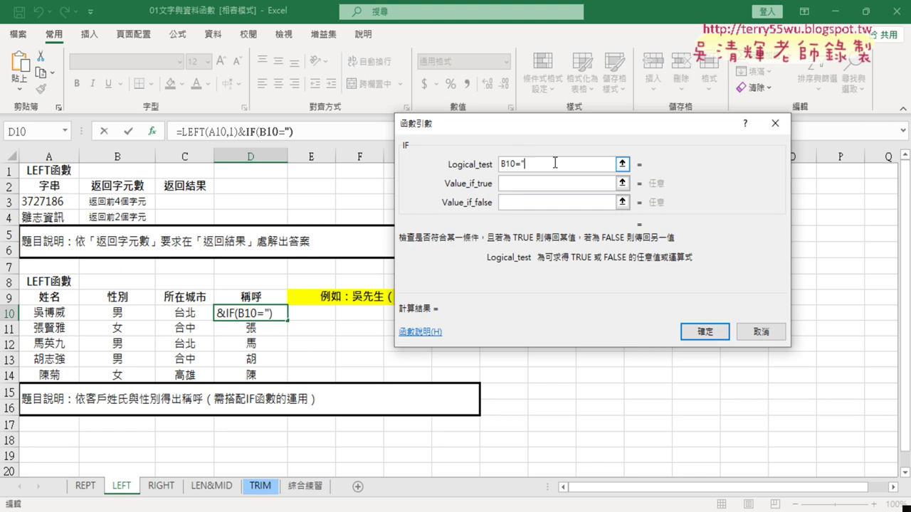
pyautogui.write('ㄋ')
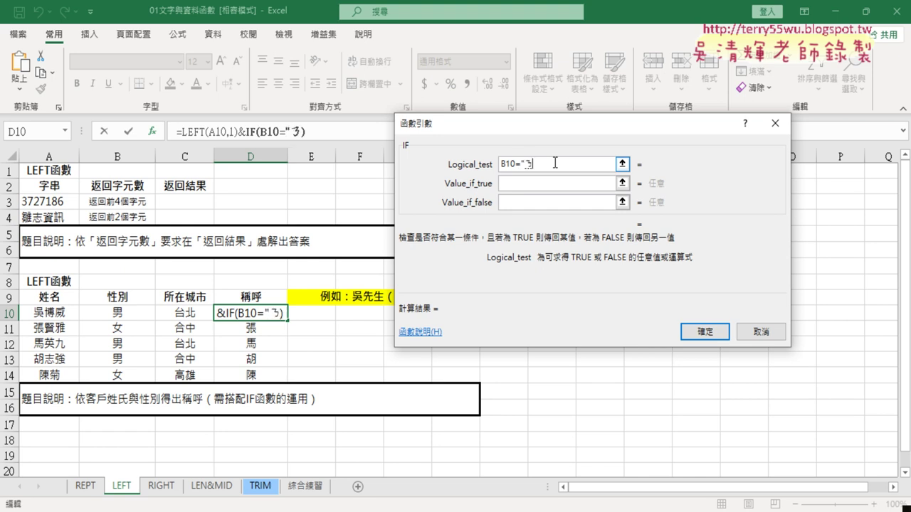
pyautogui.write('ㄢˊ')
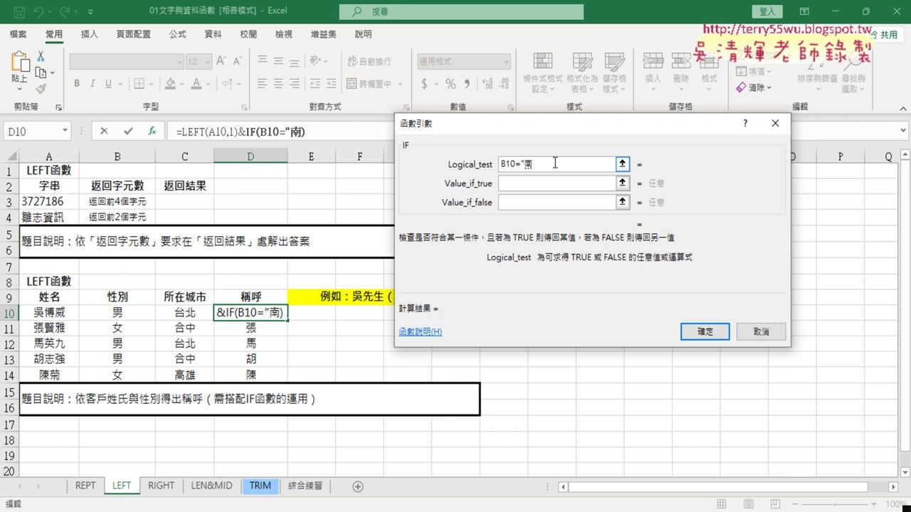
pyautogui.press('Down')
pyautogui.press('Down')
pyautogui.press('Down')
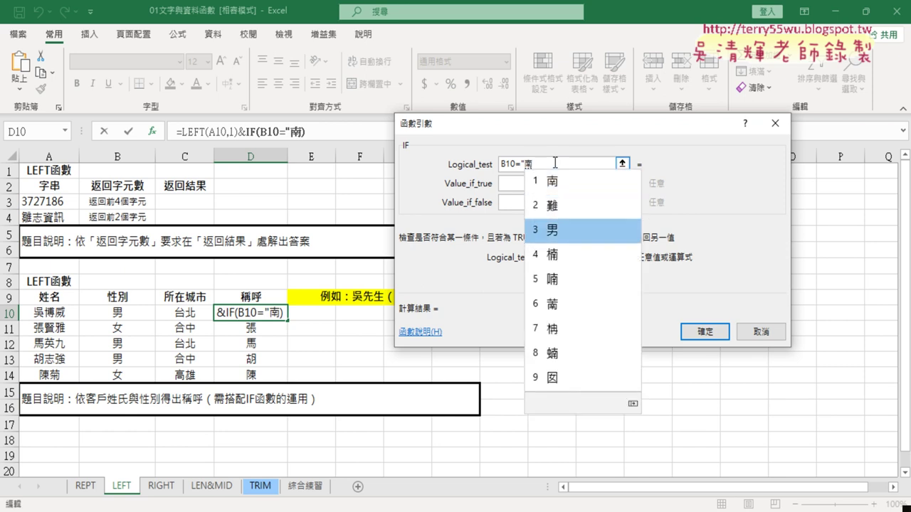
pyautogui.press('Return')
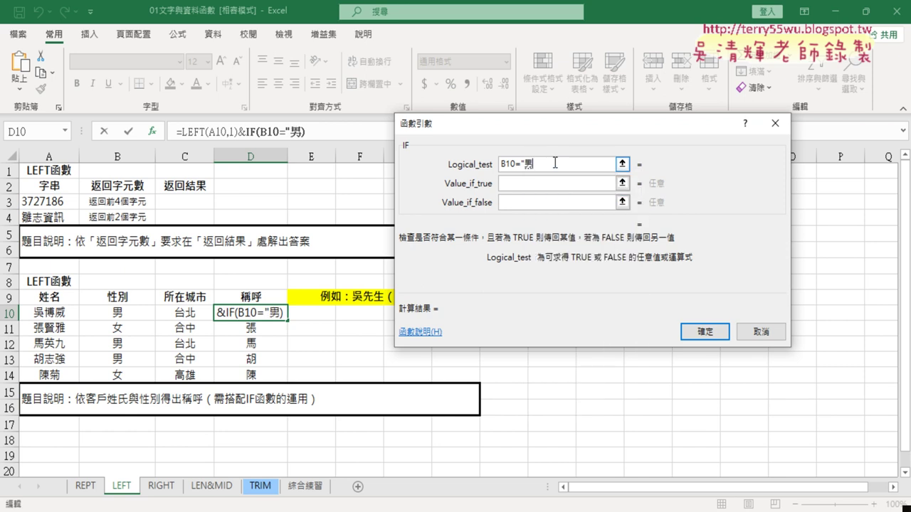
pyautogui.write('"')
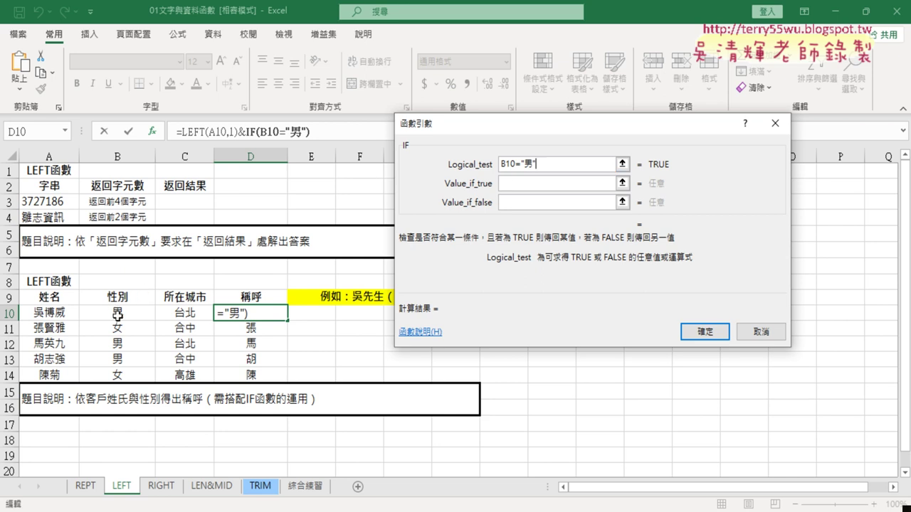
# - Set the IF results to "先生" if true and "小姐" if false
pyautogui.click(539, 184)
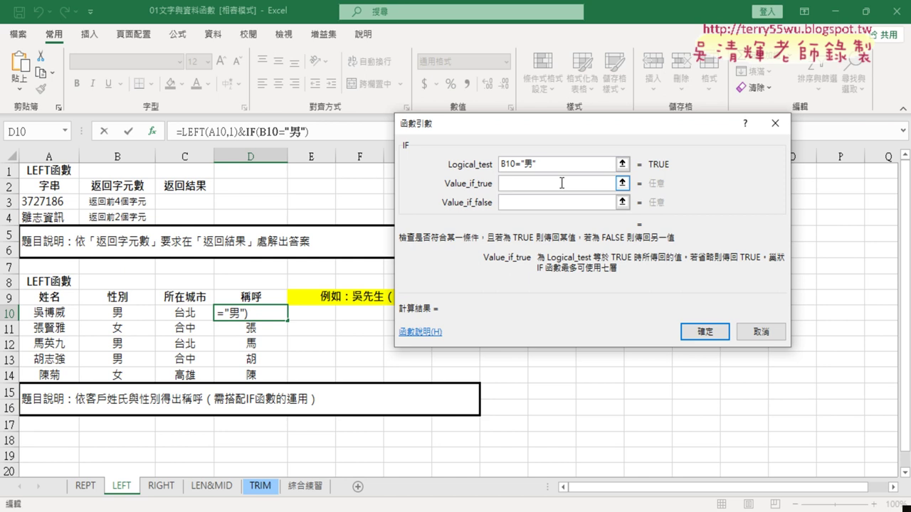
pyautogui.write('ce8')
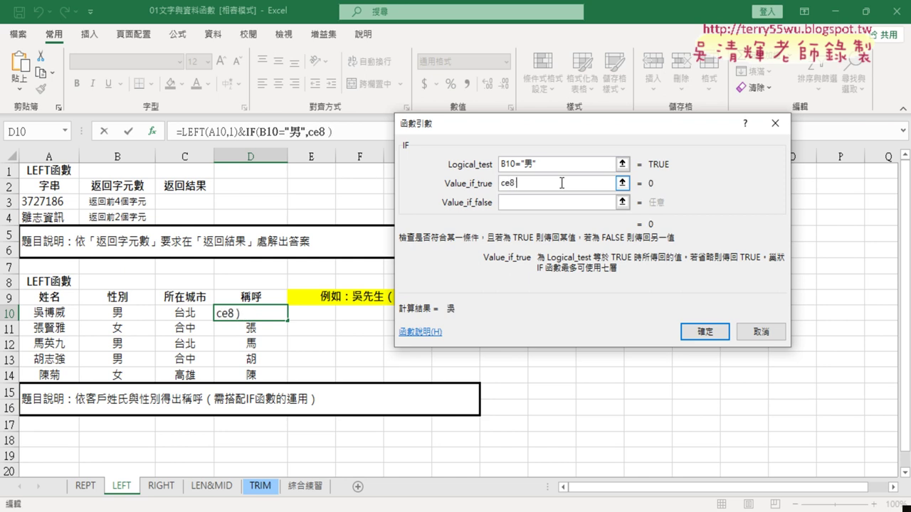
pyautogui.press('BackSpace')
pyautogui.press('BackSpace')
pyautogui.press('BackSpace')
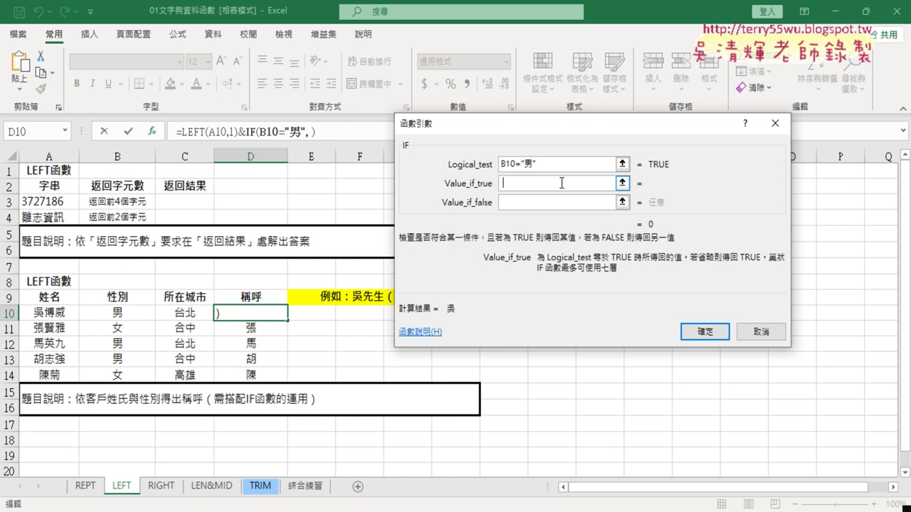
pyautogui.press('BackSpace')
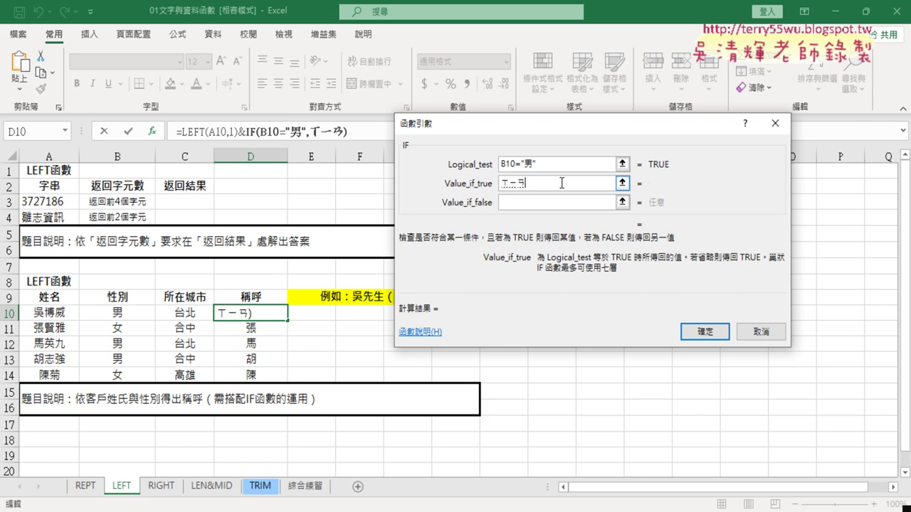
pyautogui.write('先生')
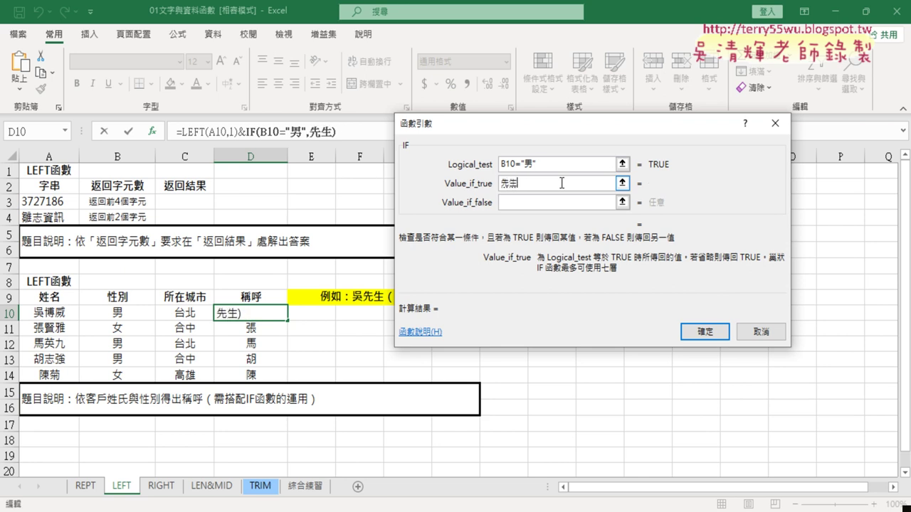
pyautogui.press('Tab')
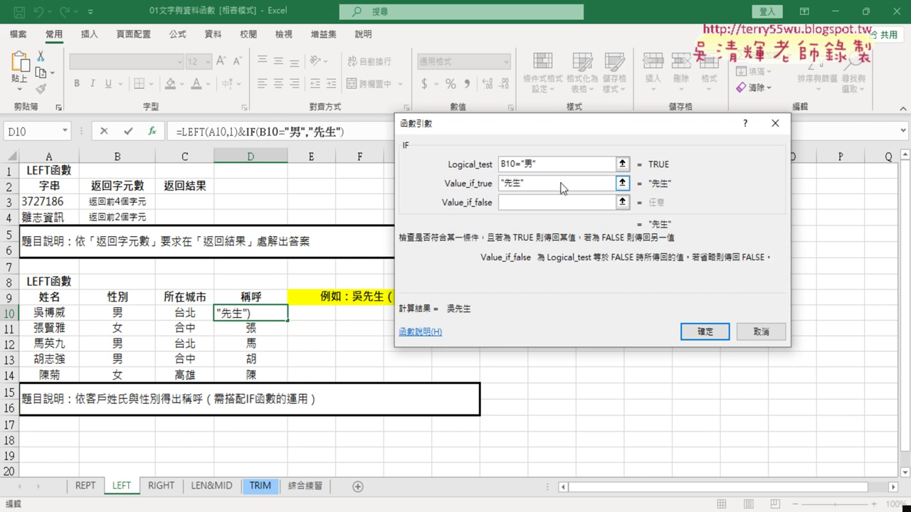
pyautogui.write('ㄒㄧㄠ小')
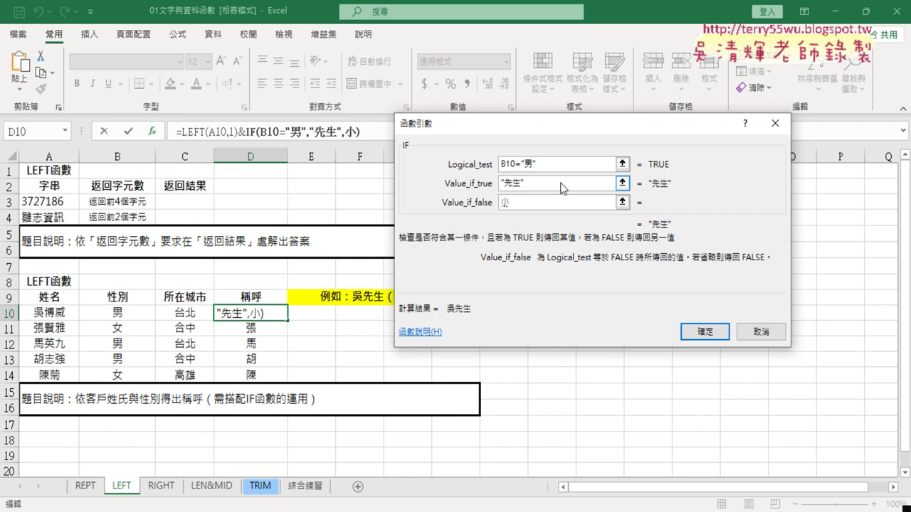
pyautogui.write('ㄐㄧㄝ姐')
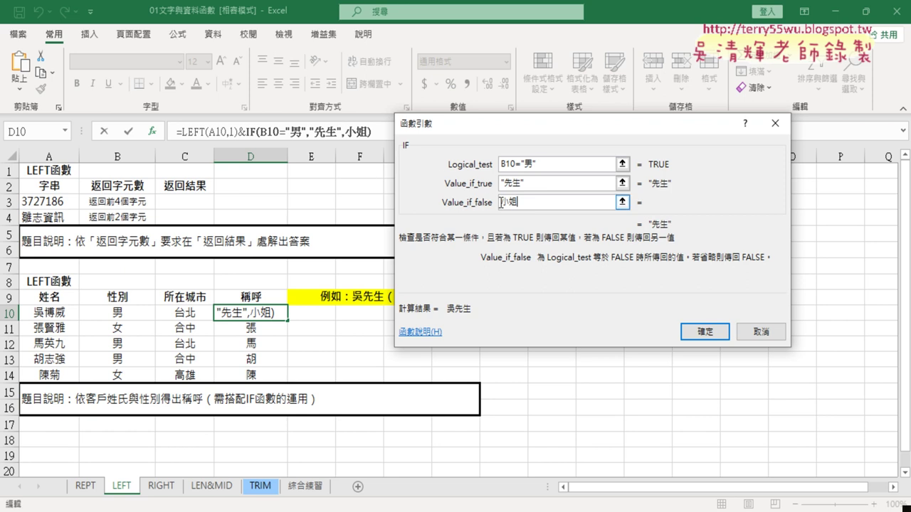
pyautogui.click(531, 183)
pyautogui.press('Tab')
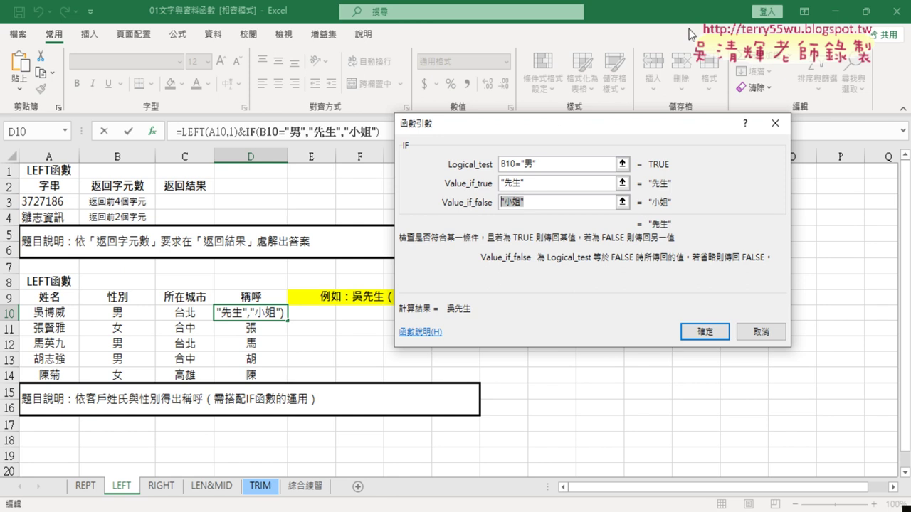
pyautogui.moveTo(512, 132); pyautogui.dragTo(377, 175)
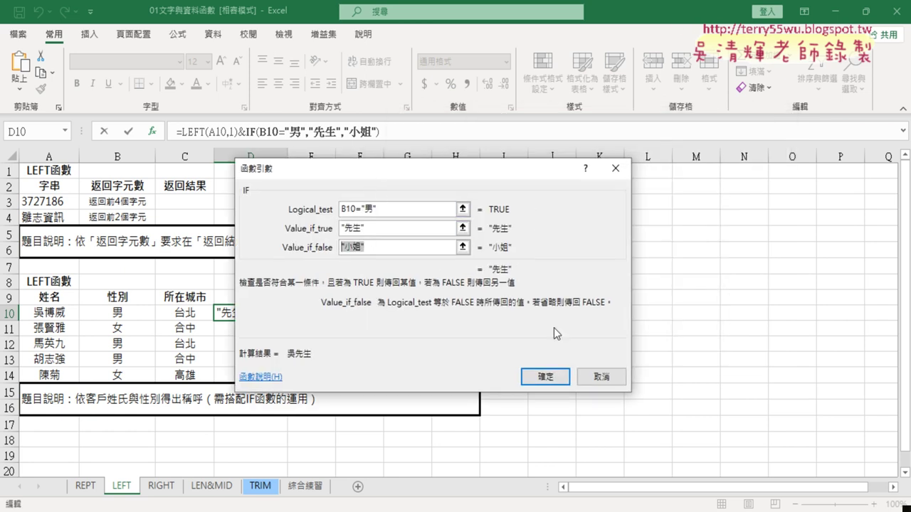
# - Confirm D10's LEFT&IF formula and fill it to D14, giving 張小姐, 馬先生, 胡先生, 陳小姐
pyautogui.click(569, 375)
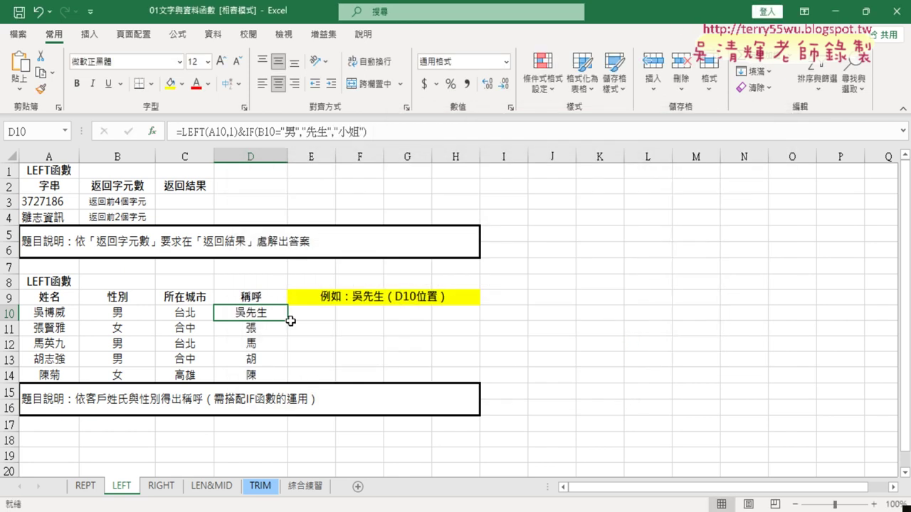
pyautogui.moveTo(287, 320); pyautogui.dragTo(287, 377)
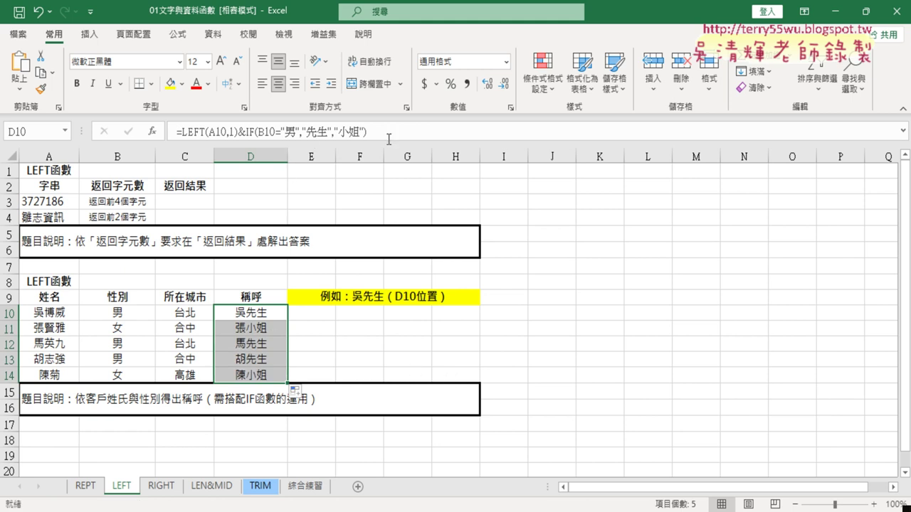
pyautogui.click(417, 132)
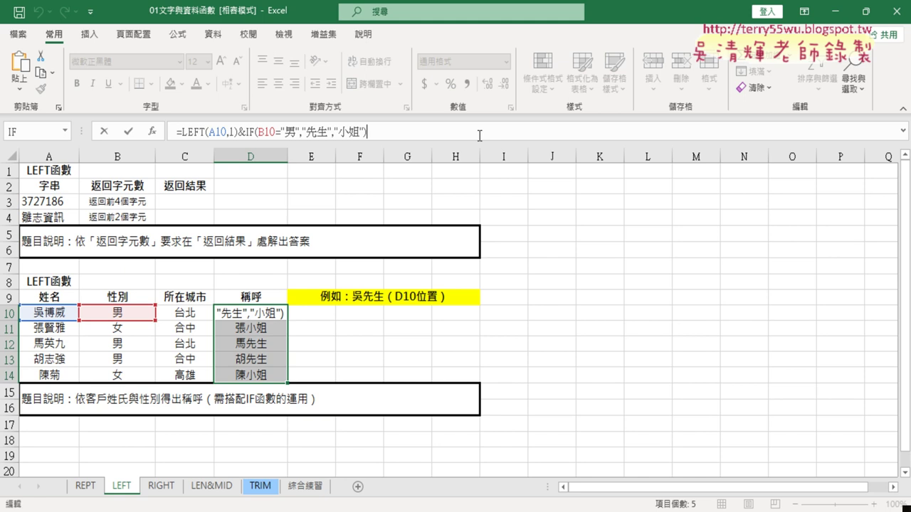
pyautogui.hotkey('ctrl', 'Return')
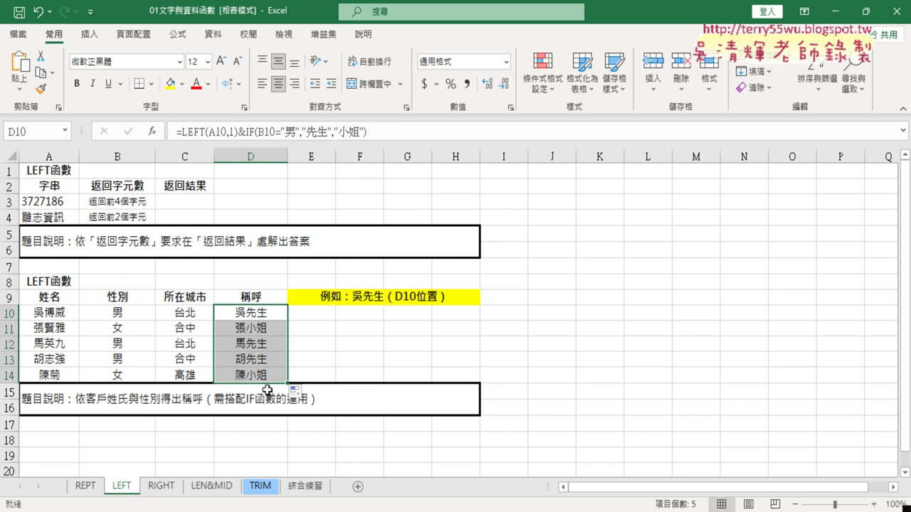
# - Look over the phone numbers and cell C11 on the RIGHT sheet
pyautogui.click(158, 487)
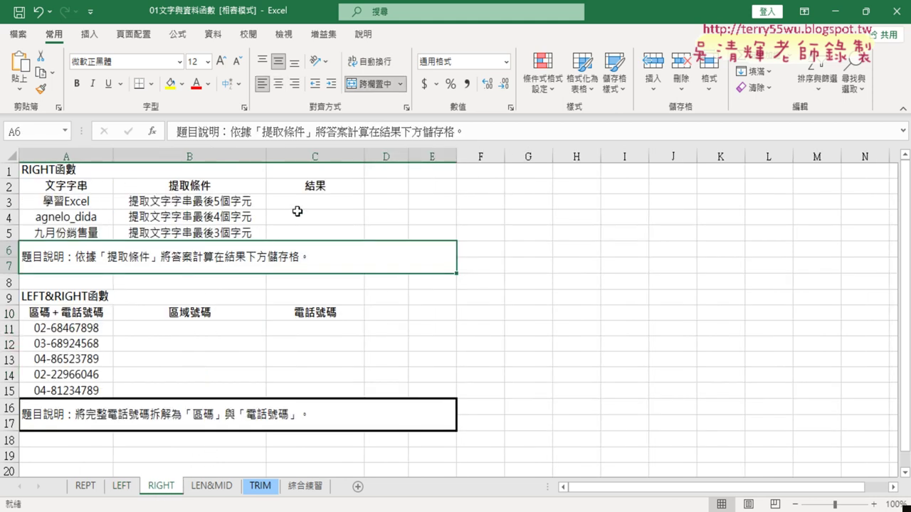
pyautogui.click(64, 326)
pyautogui.click(187, 335)
pyautogui.click(334, 331)
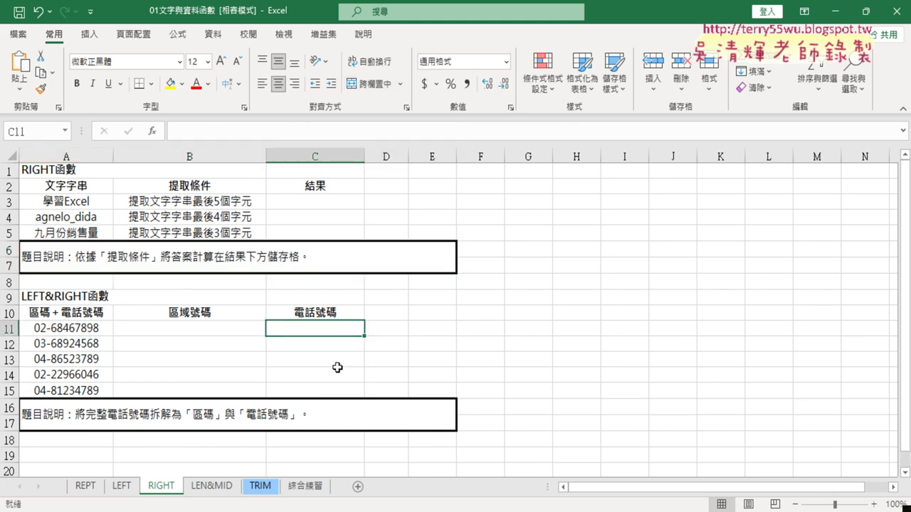
# - On the LEN&MID sheet, insert the LEN function into C3 and move its arguments window aside
pyautogui.click(217, 487)
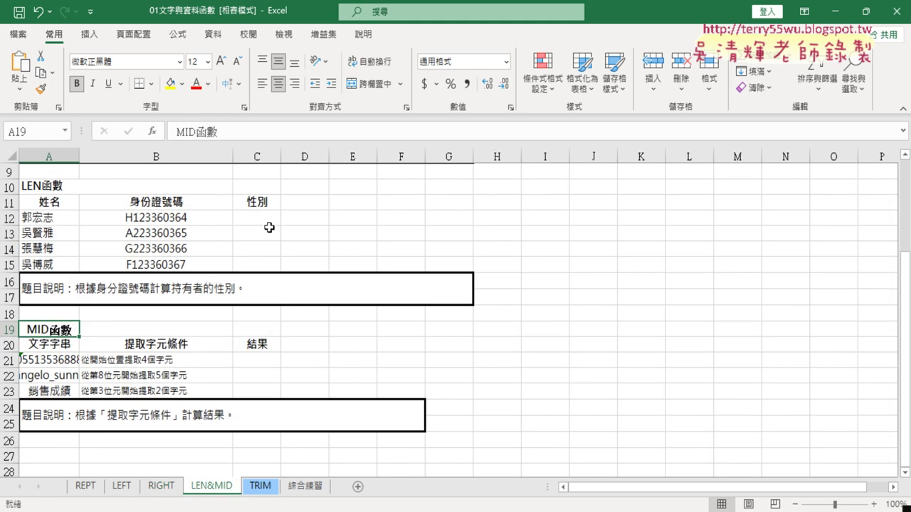
pyautogui.scroll(3, 270, 228)
pyautogui.click(271, 199)
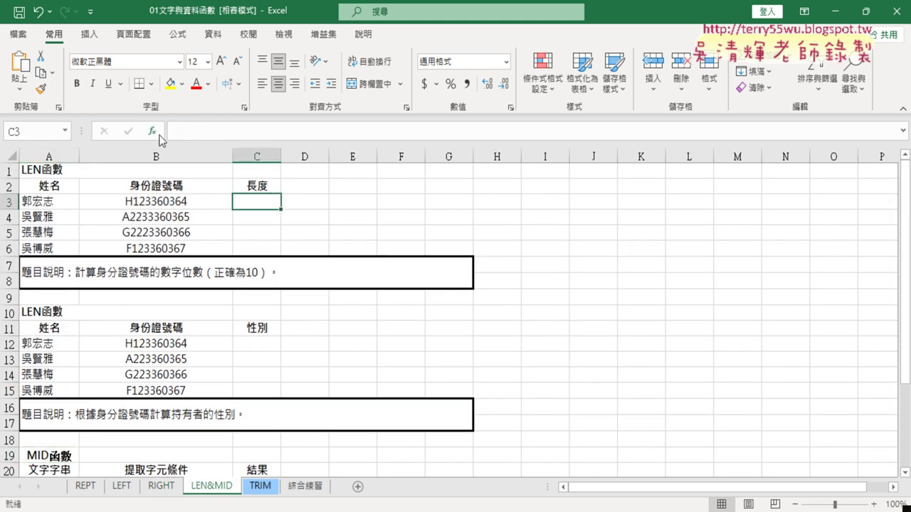
pyautogui.click(152, 131)
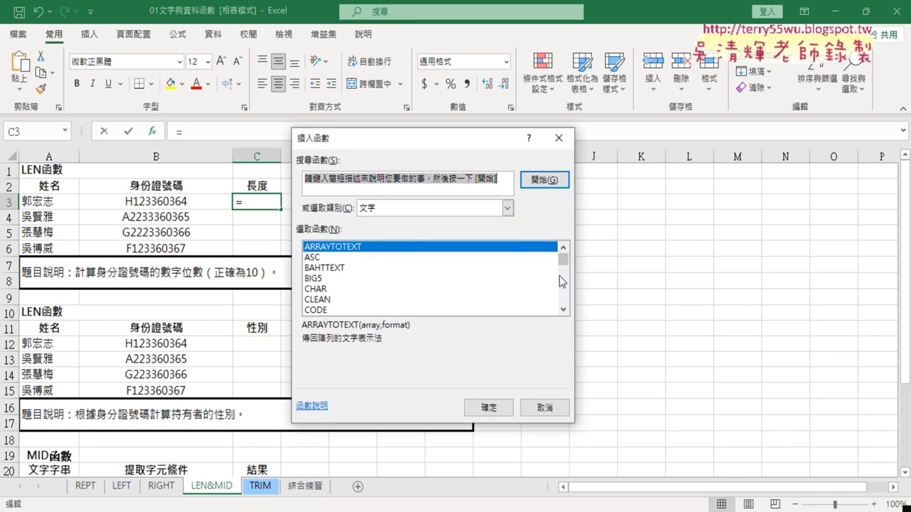
pyautogui.click(564, 311)
pyautogui.click(563, 311)
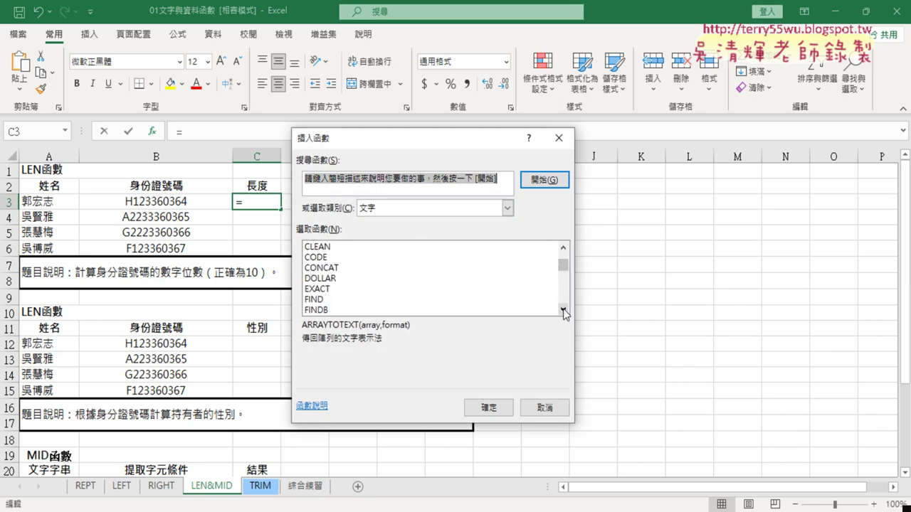
pyautogui.click(564, 311)
pyautogui.click(564, 312)
pyautogui.click(342, 289)
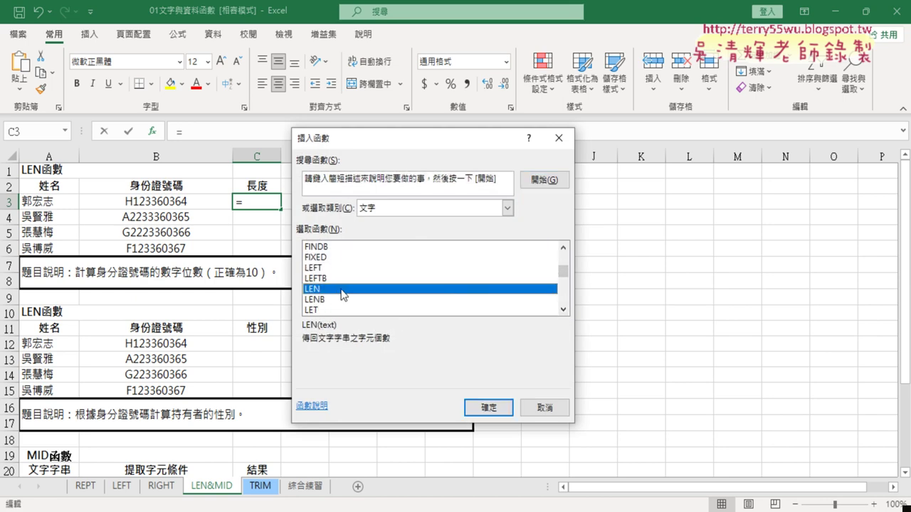
pyautogui.click(479, 408)
pyautogui.moveTo(451, 202); pyautogui.dragTo(585, 164)
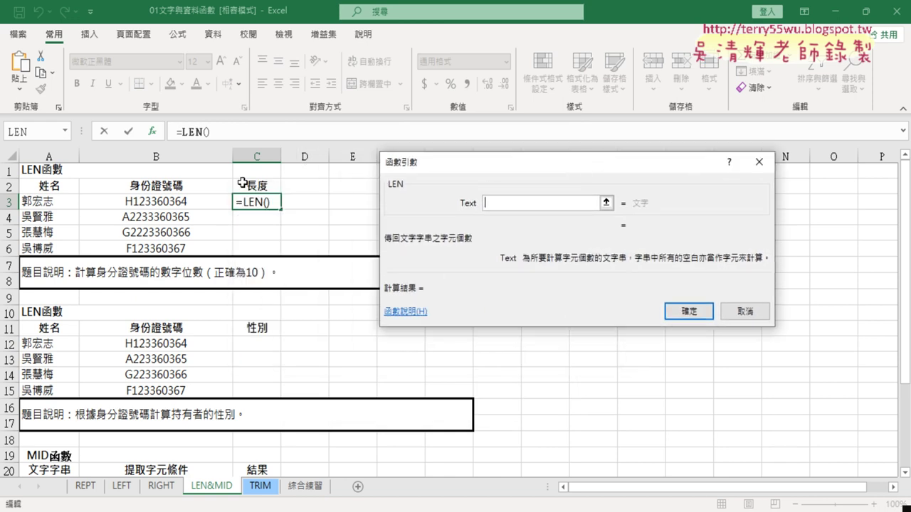
# - Enter =LEN(B3) in C3 and fill it down to C6, giving 10, 11, 11 and 10
pyautogui.click(173, 204)
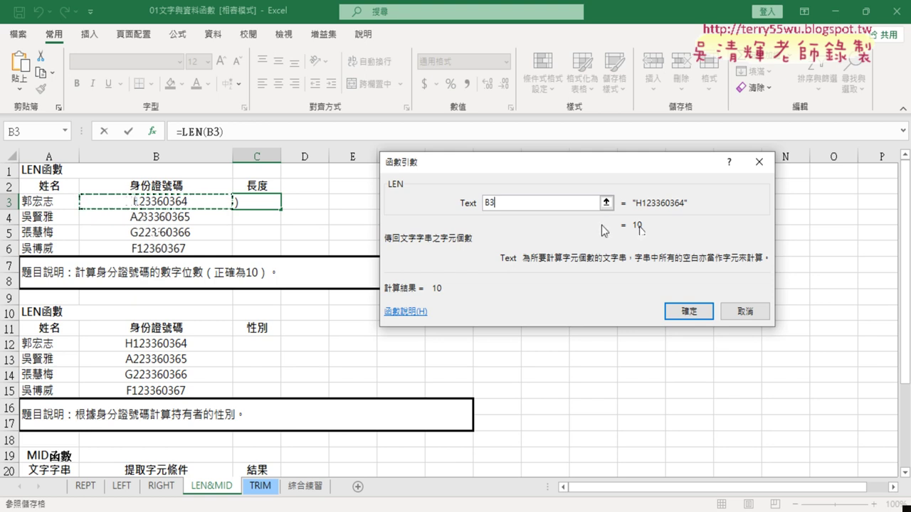
pyautogui.click(688, 311)
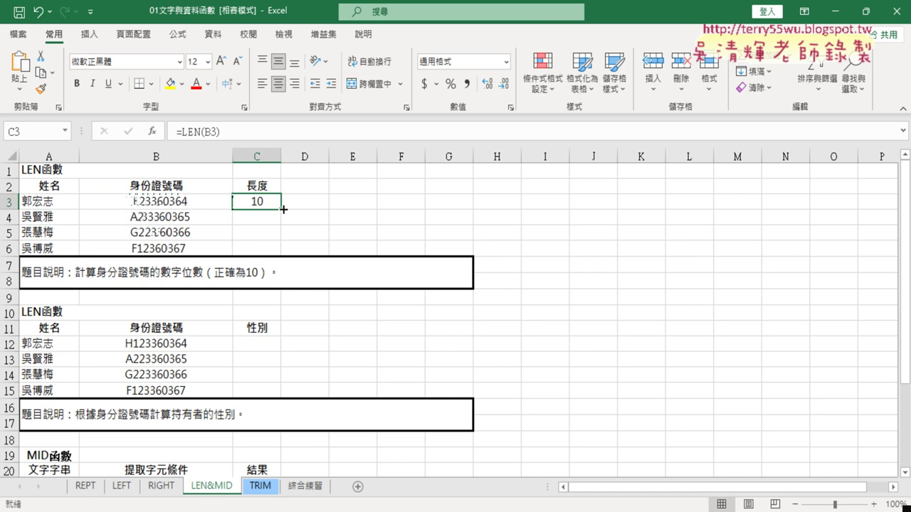
pyautogui.moveTo(282, 208); pyautogui.dragTo(282, 255)
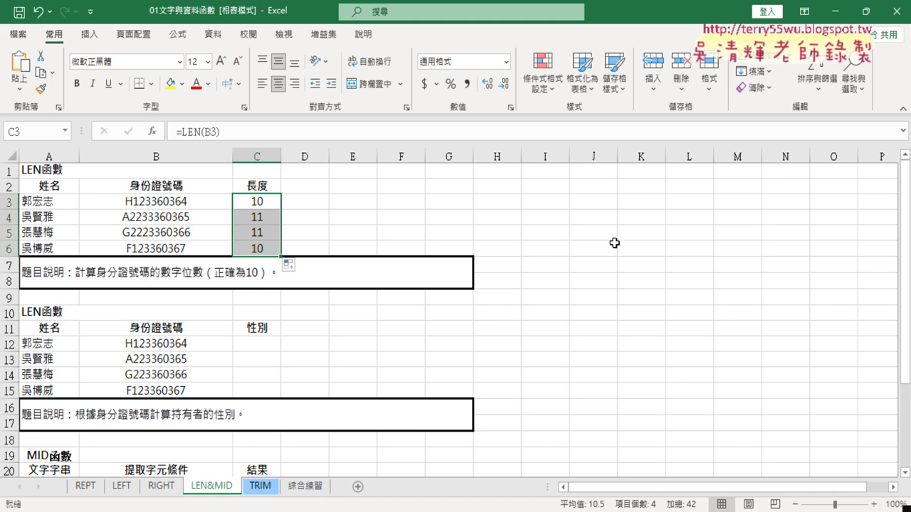
# - Scroll down to the gender exercise and zoom the sheet to 120%
pyautogui.scroll(-1, 503, 287)
pyautogui.scroll(-1, 285, 283)
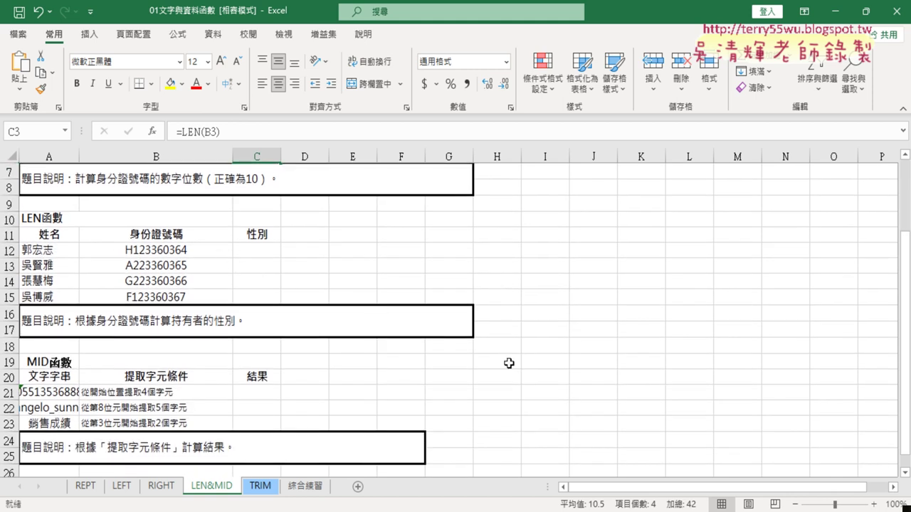
pyautogui.click(876, 503)
pyautogui.click(876, 503)
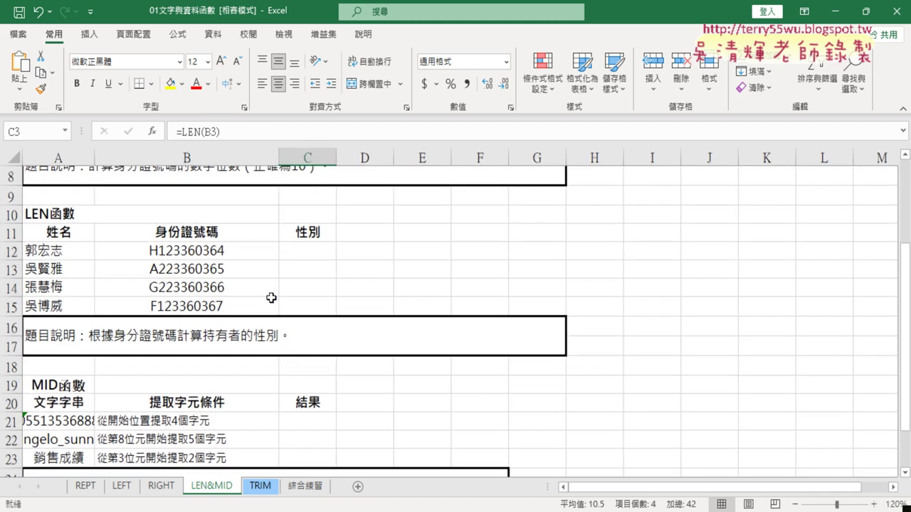
pyautogui.scroll(2, 135, 265)
pyautogui.scroll(-2, 187, 315)
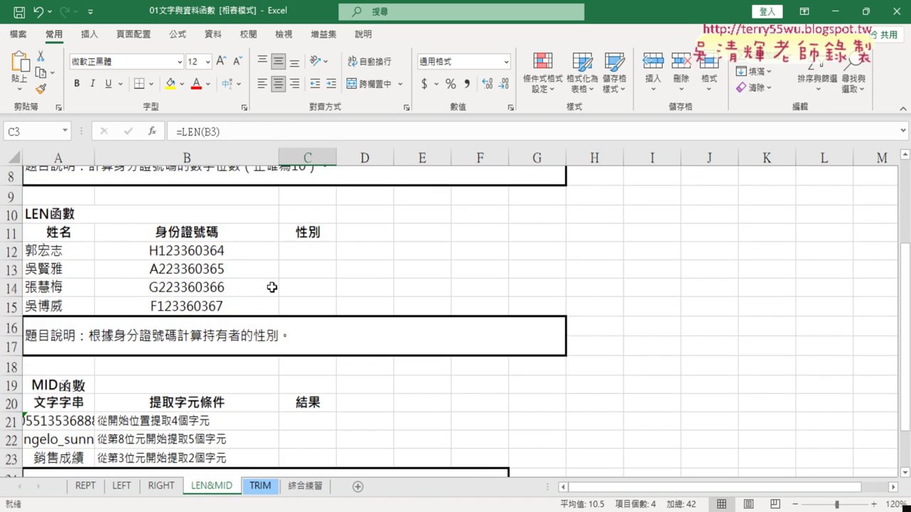
# - Review the gender cells C12:C14 and B12's ID number, ending with C12 selected
pyautogui.click(318, 256)
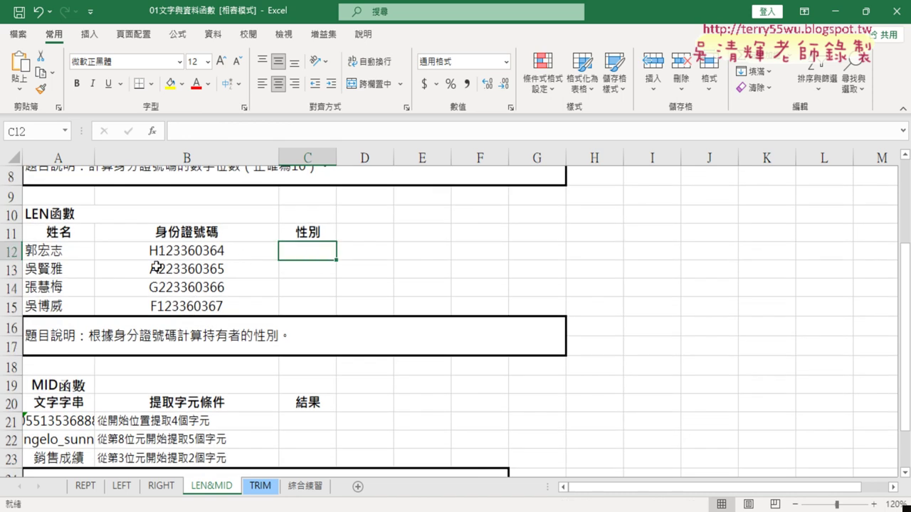
pyautogui.click(309, 272)
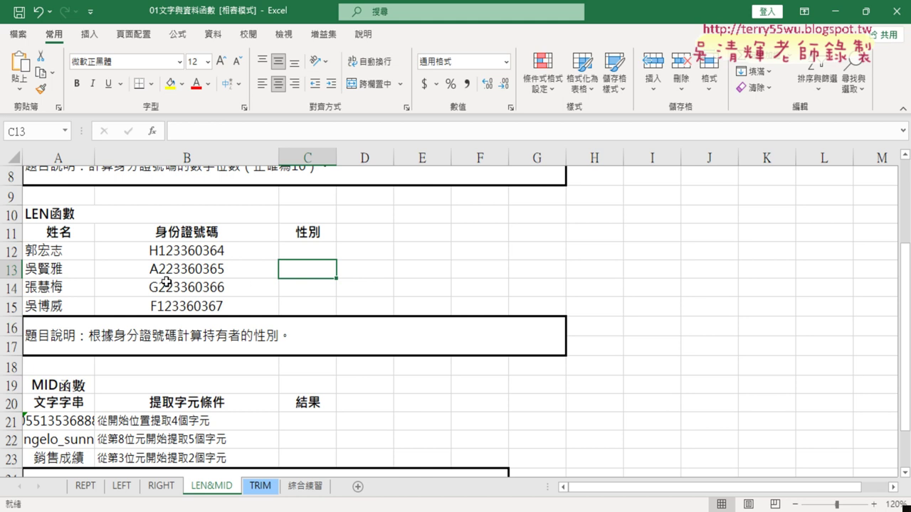
pyautogui.click(310, 291)
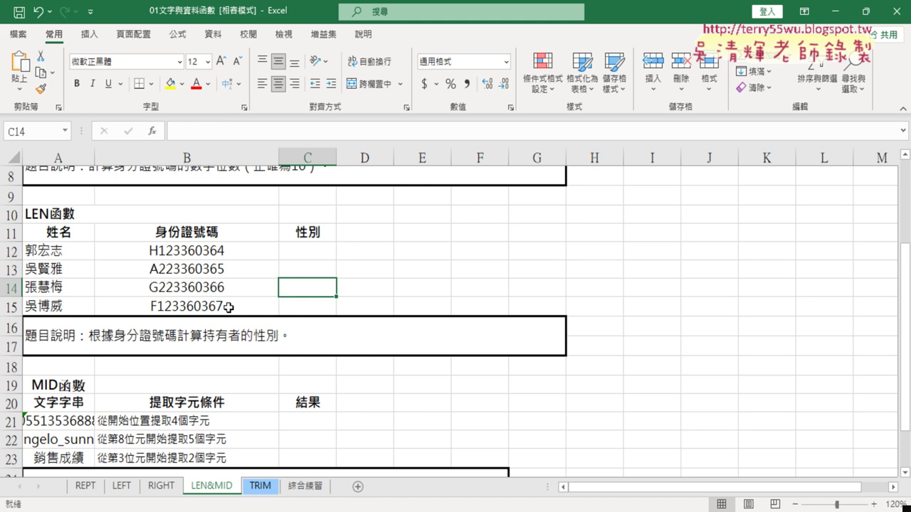
pyautogui.click(325, 251)
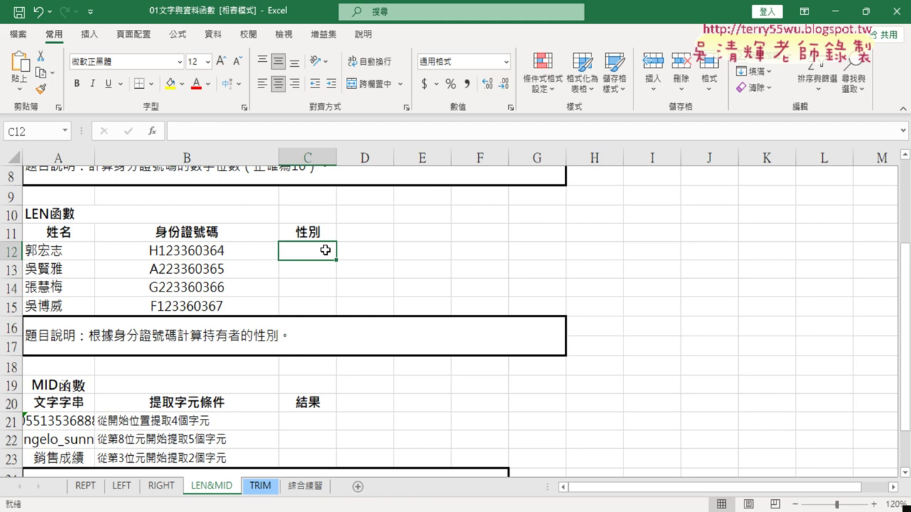
pyautogui.click(200, 255)
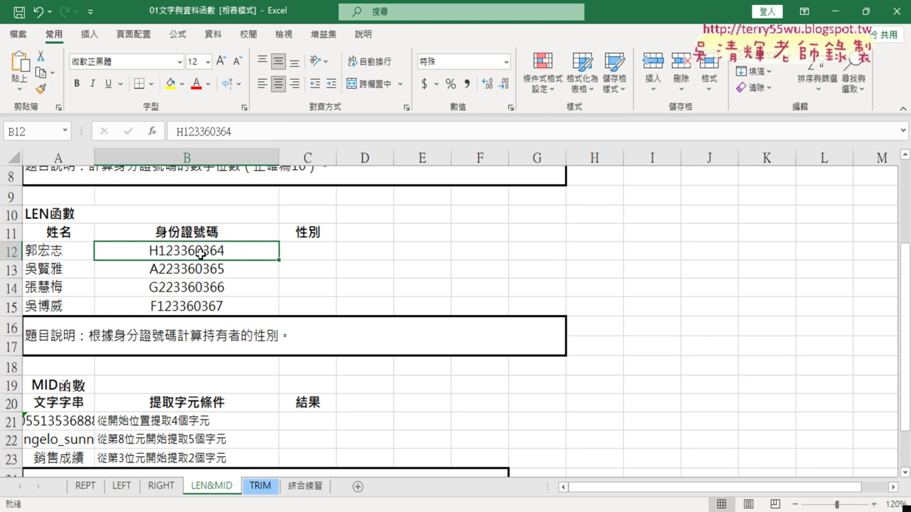
pyautogui.click(314, 254)
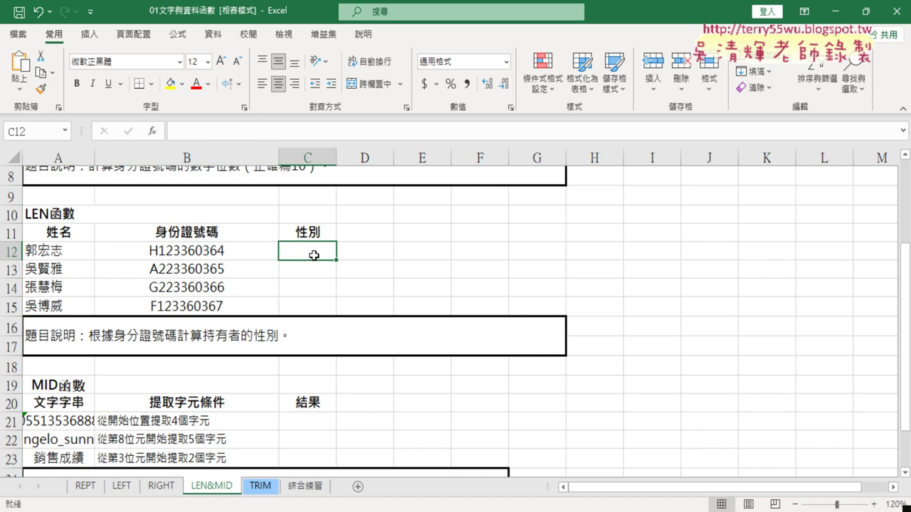
# - Insert the MID function into C12
pyautogui.click(153, 134)
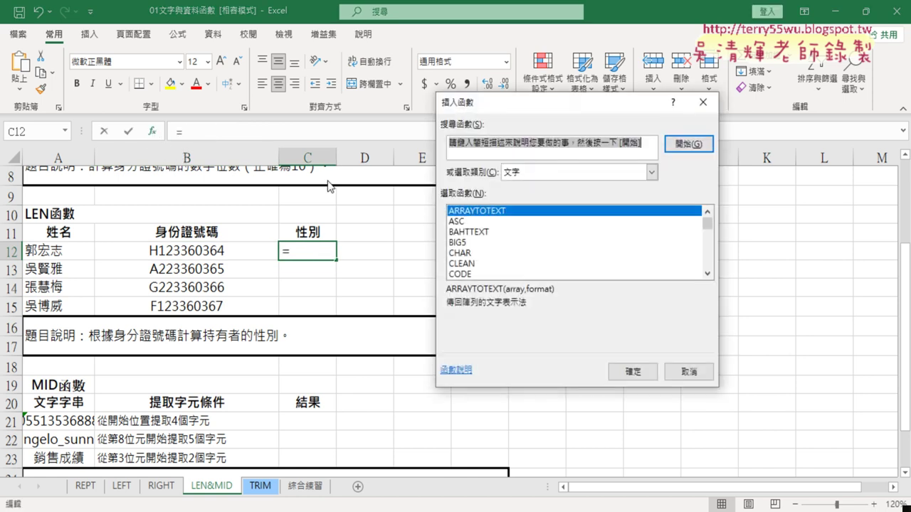
pyautogui.click(706, 275)
pyautogui.click(707, 276)
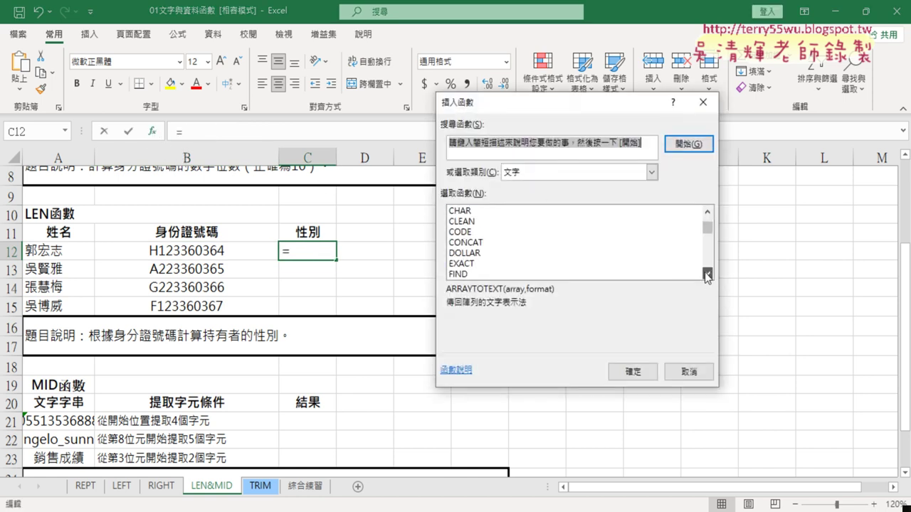
pyautogui.click(706, 275)
pyautogui.click(707, 275)
pyautogui.click(707, 275)
pyautogui.click(707, 275)
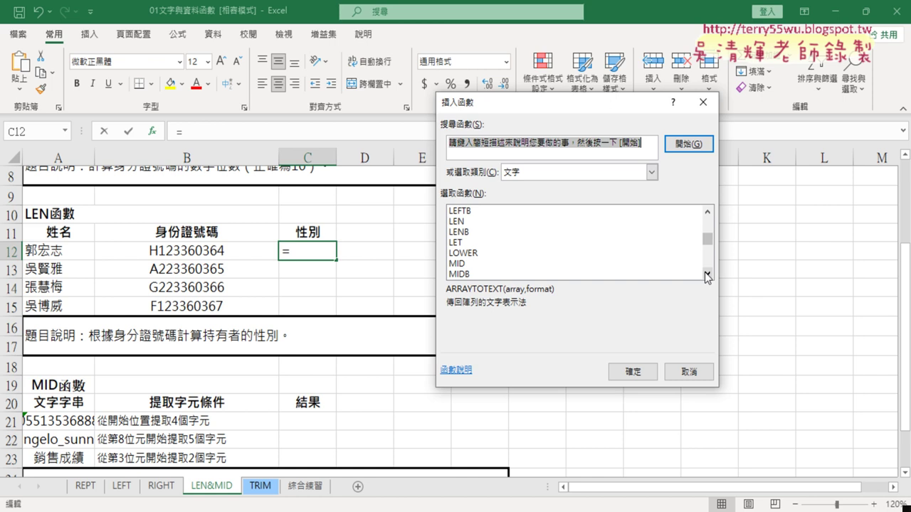
pyautogui.click(499, 266)
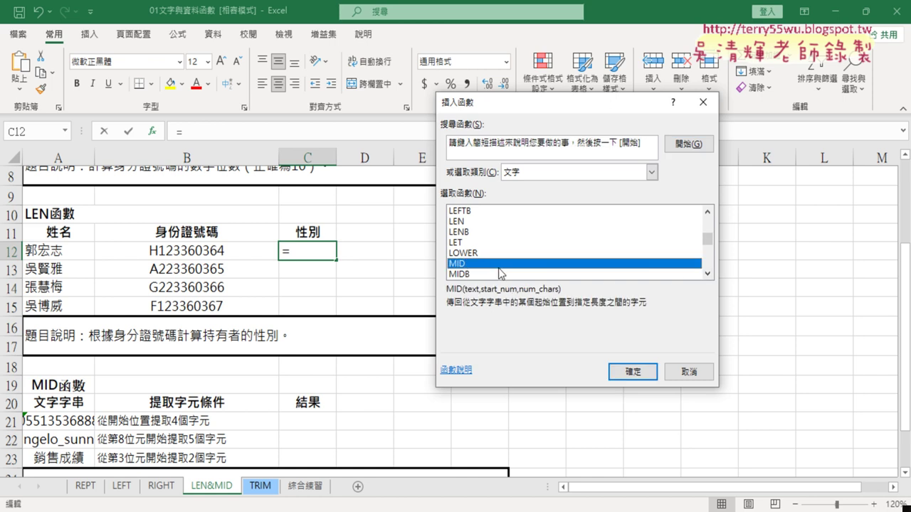
pyautogui.click(632, 371)
# - Set MID's arguments to Text B12, Start_num 2 and Num_chars 1
pyautogui.click(497, 174)
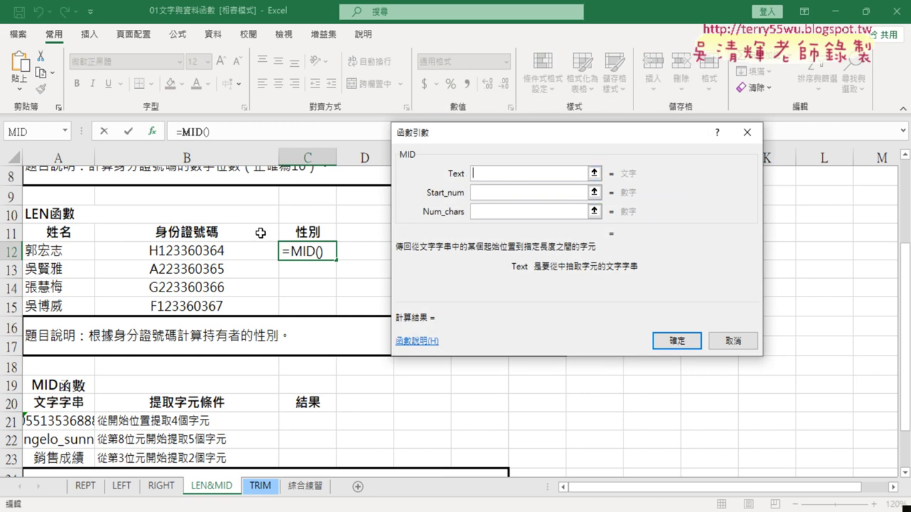
pyautogui.click(210, 253)
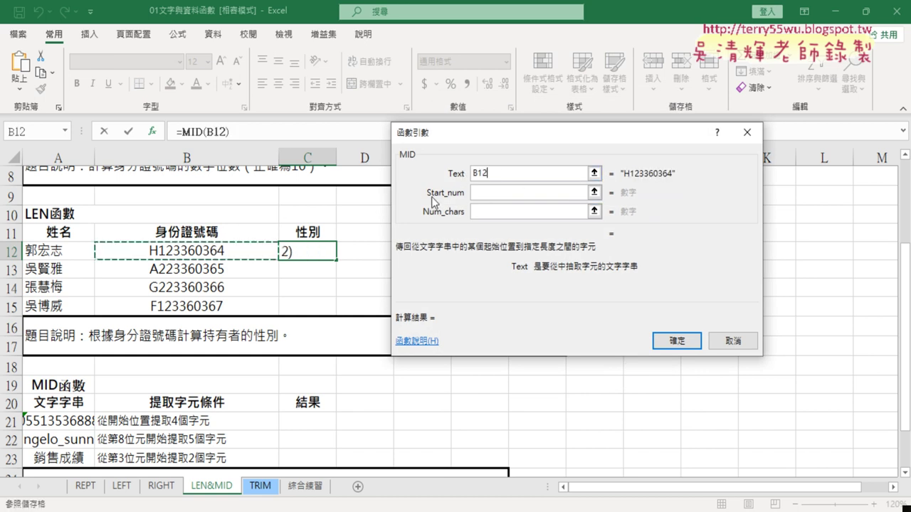
pyautogui.click(471, 198)
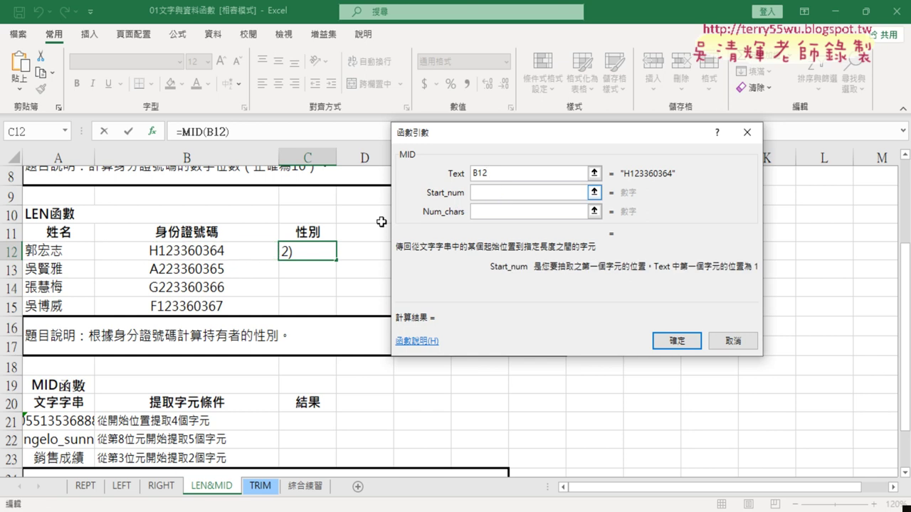
pyautogui.write('2')
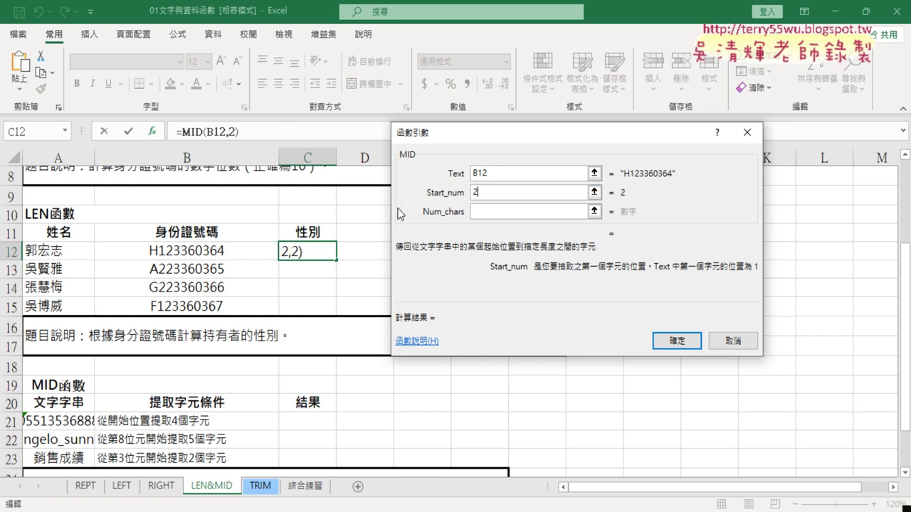
pyautogui.click(502, 212)
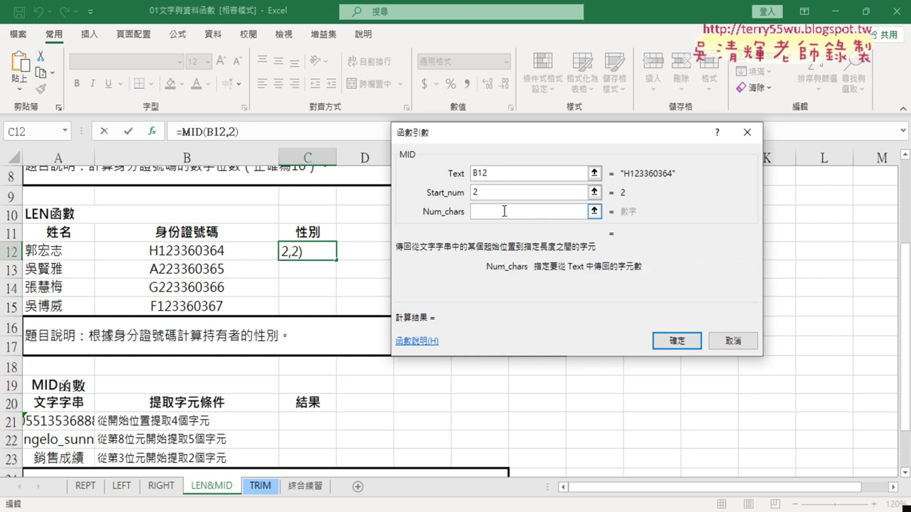
pyautogui.write('1')
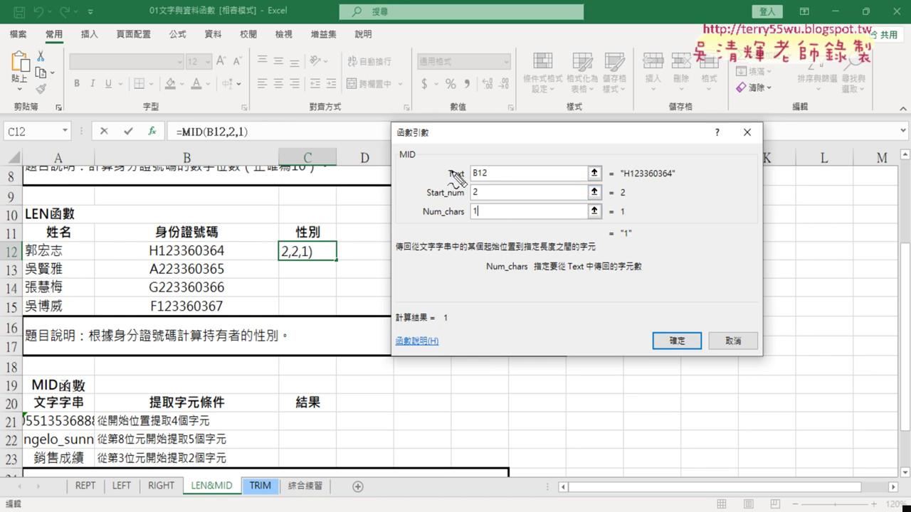
# - Annotate the arguments with pen marks, clear them, and confirm =MID(B12,2,1), returning 1
pyautogui.moveTo(170, 265)
pyautogui.mouseDown()
pyautogui.moveTo(370, 175)
pyautogui.moveTo(443, 184)
pyautogui.mouseUp()
pyautogui.moveTo(636, 180); pyautogui.dragTo(684, 183)
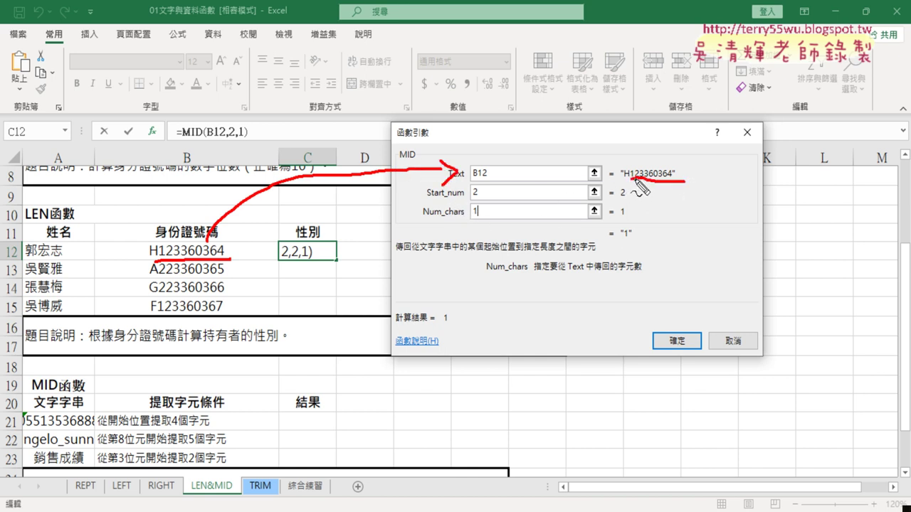
pyautogui.moveTo(474, 227); pyautogui.dragTo(487, 226)
pyautogui.moveTo(629, 222); pyautogui.dragTo(638, 224)
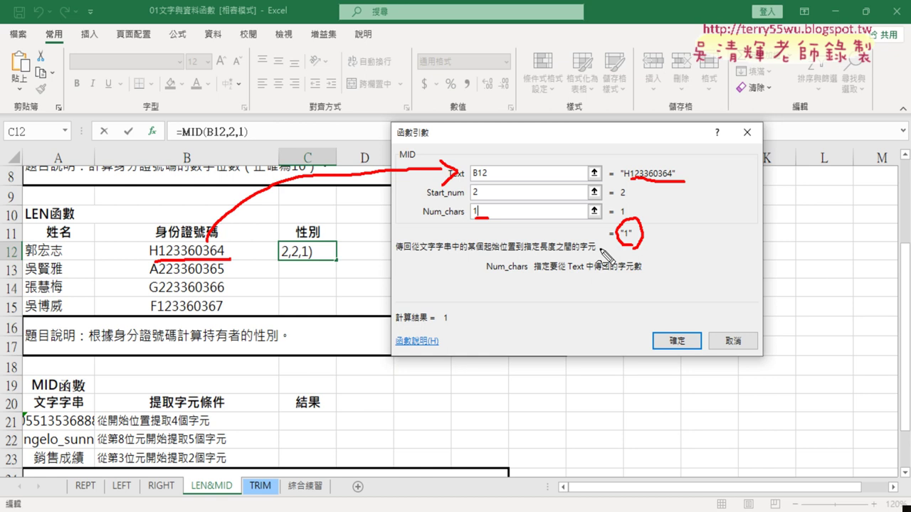
pyautogui.press('Escape')
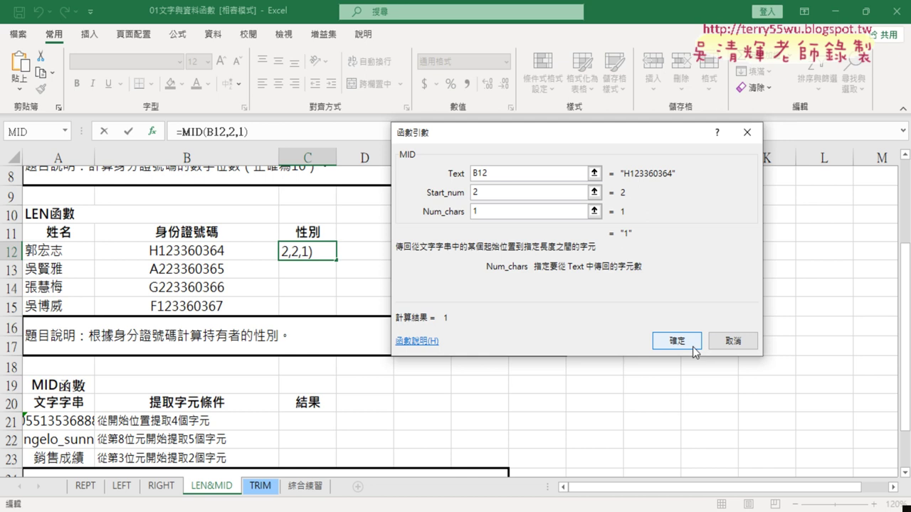
pyautogui.click(693, 346)
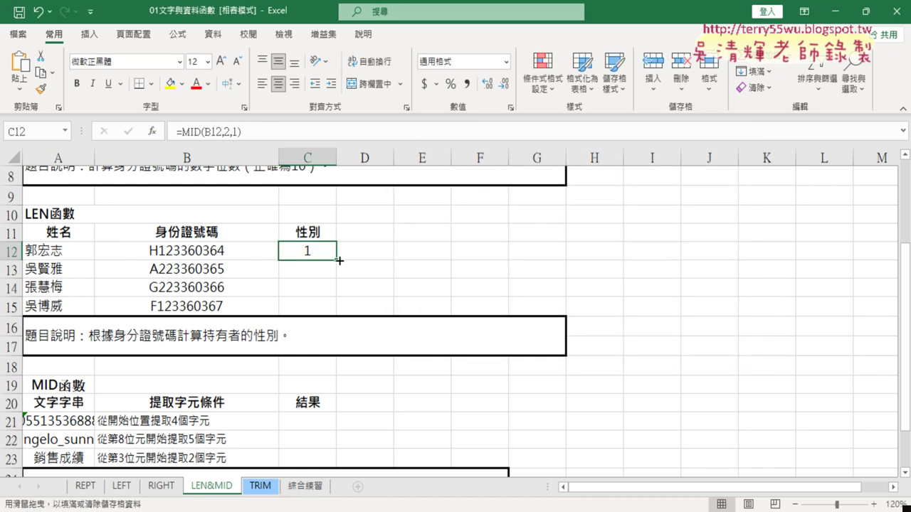
# - Fill the MID formula from C12 down to C15, then review its arguments without changes
pyautogui.moveTo(339, 261); pyautogui.dragTo(339, 307)
pyautogui.click(316, 255)
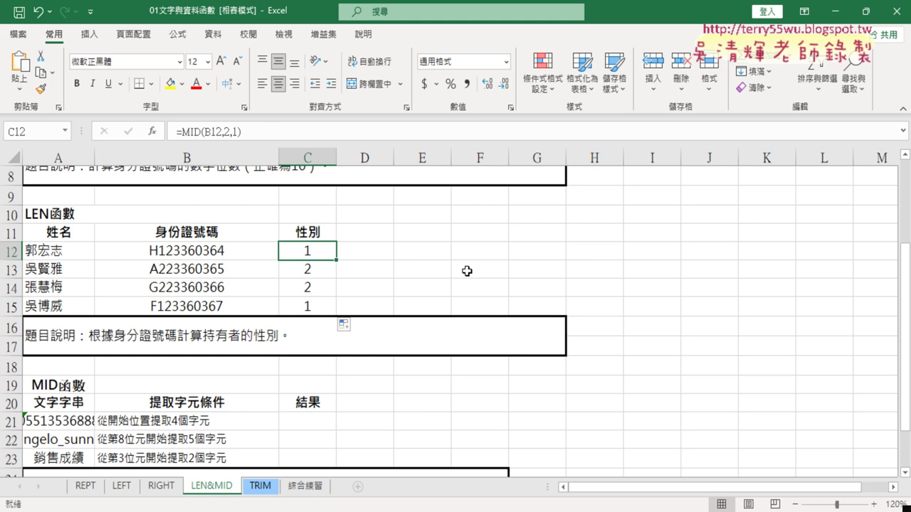
pyautogui.click(183, 132)
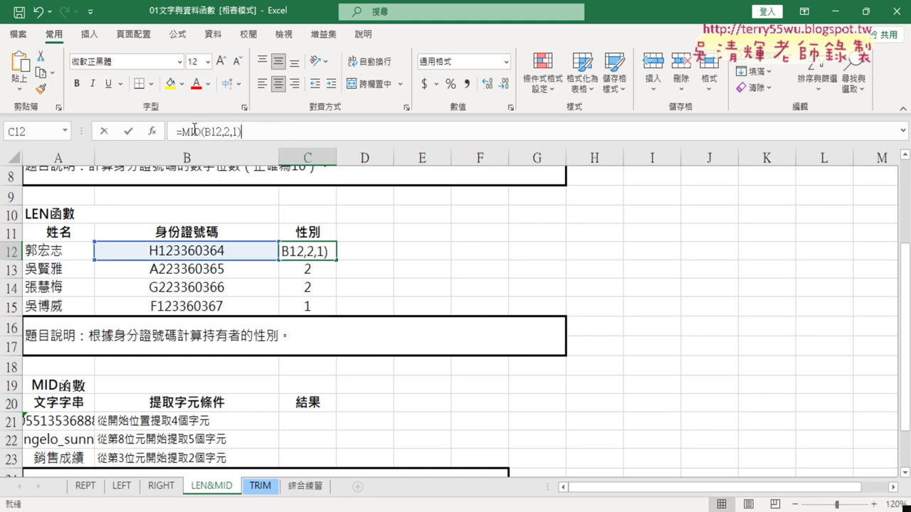
pyautogui.click(153, 132)
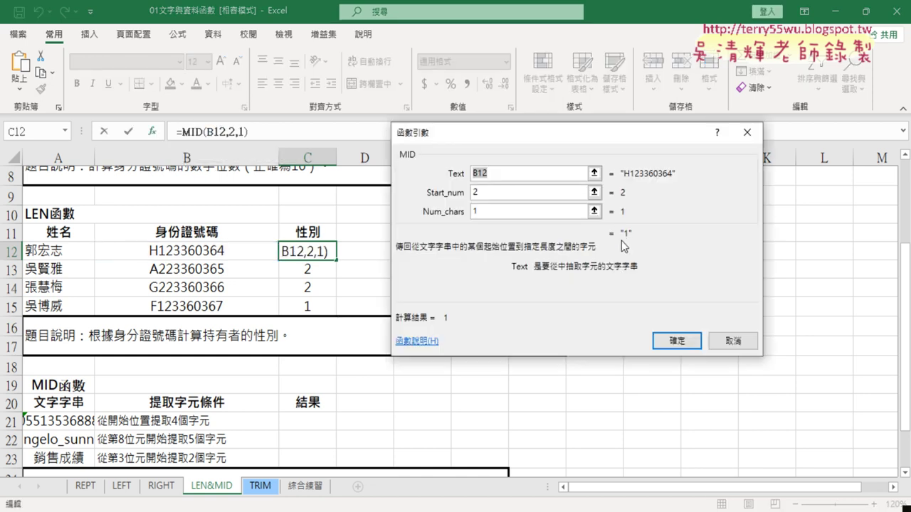
pyautogui.click(734, 342)
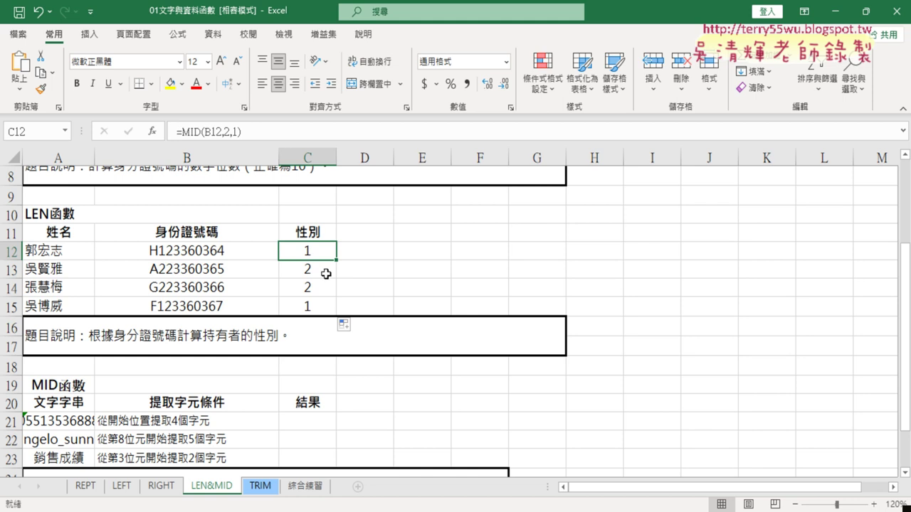
# - Cut MID(B12,2,1) out of C12's formula in the formula bar
pyautogui.click(182, 131)
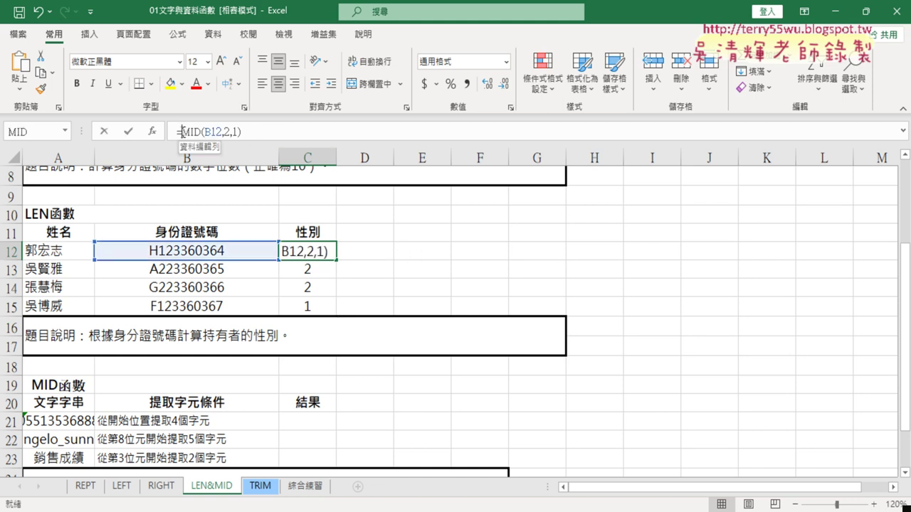
pyautogui.moveTo(182, 132); pyautogui.dragTo(241, 132)
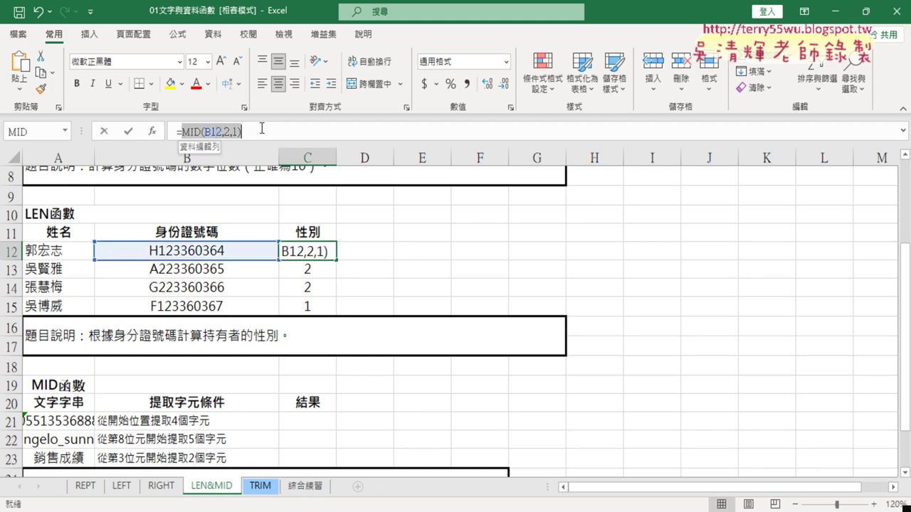
pyautogui.rightClick(228, 137)
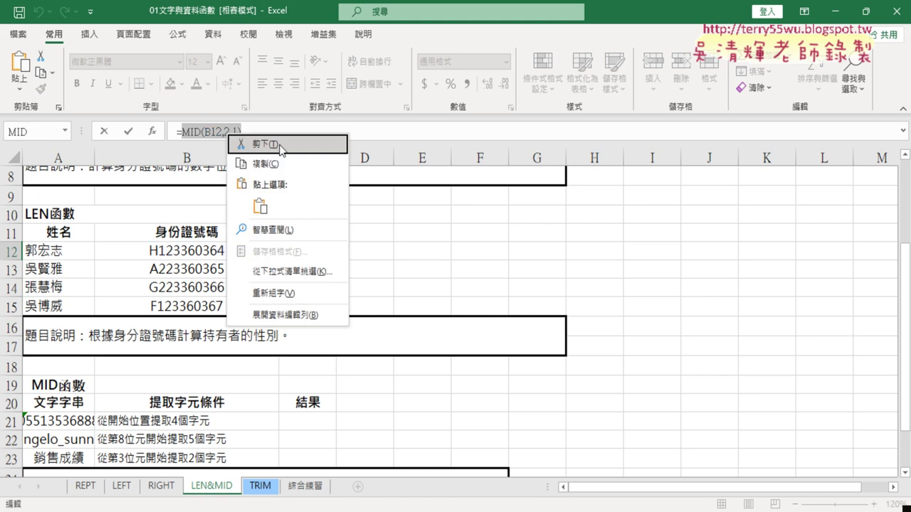
pyautogui.click(281, 145)
# - Insert the IF function from the 邏輯 category into C12
pyautogui.click(154, 132)
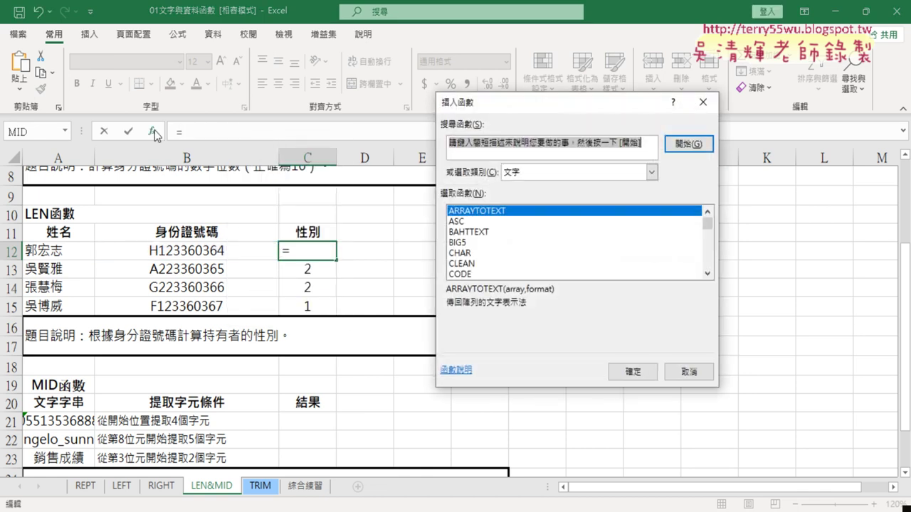
pyautogui.click(546, 176)
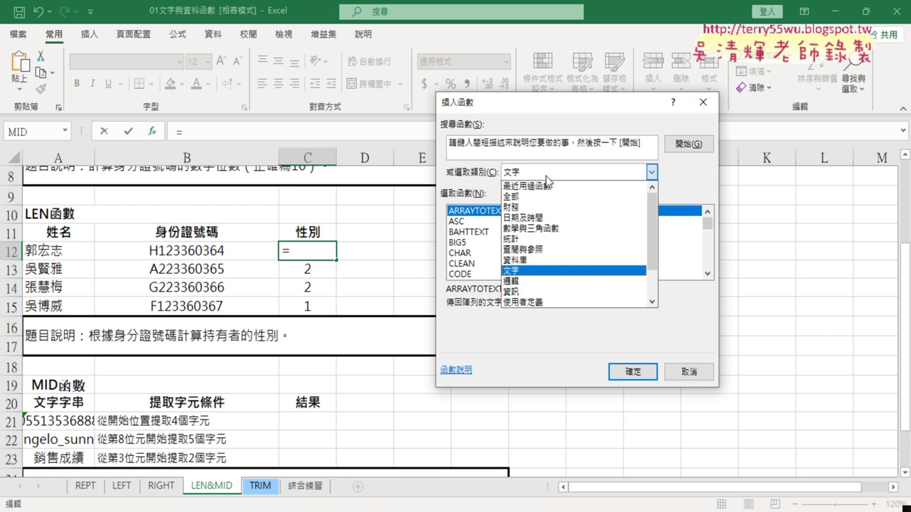
pyautogui.click(517, 283)
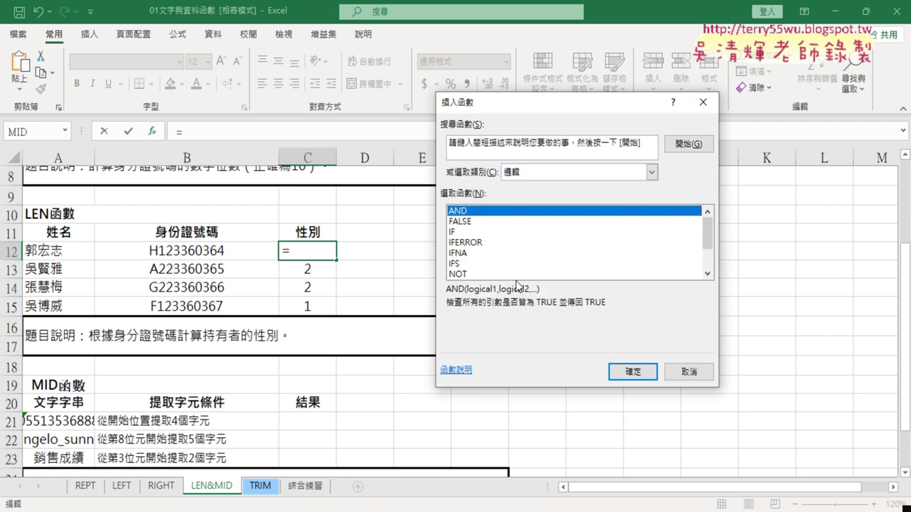
pyautogui.click(461, 233)
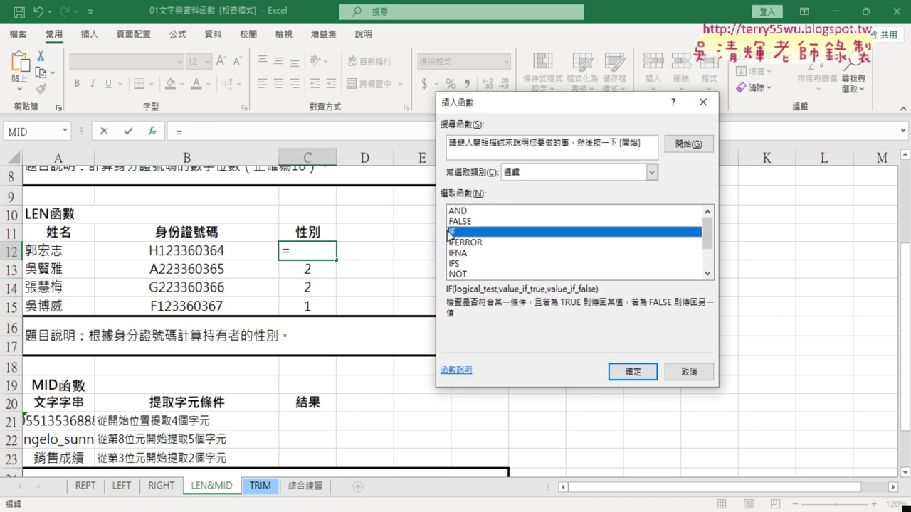
pyautogui.click(637, 373)
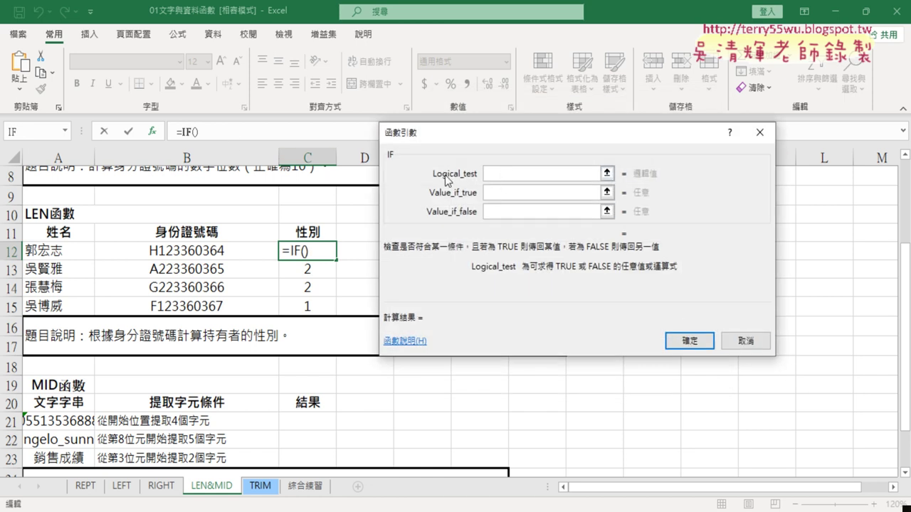
# - Enter the logical test MID(B12,2,1)=1 in the IF arguments
pyautogui.write('MID')
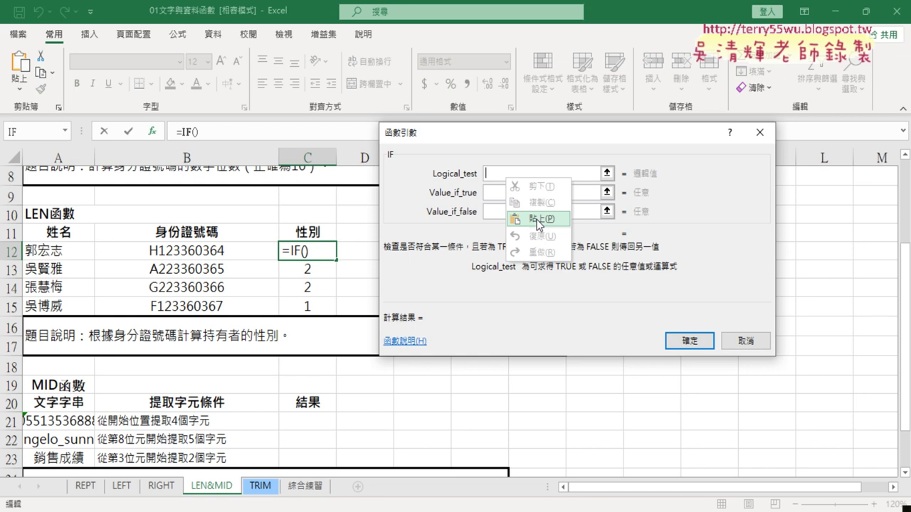
pyautogui.write('(B12,2,1)')
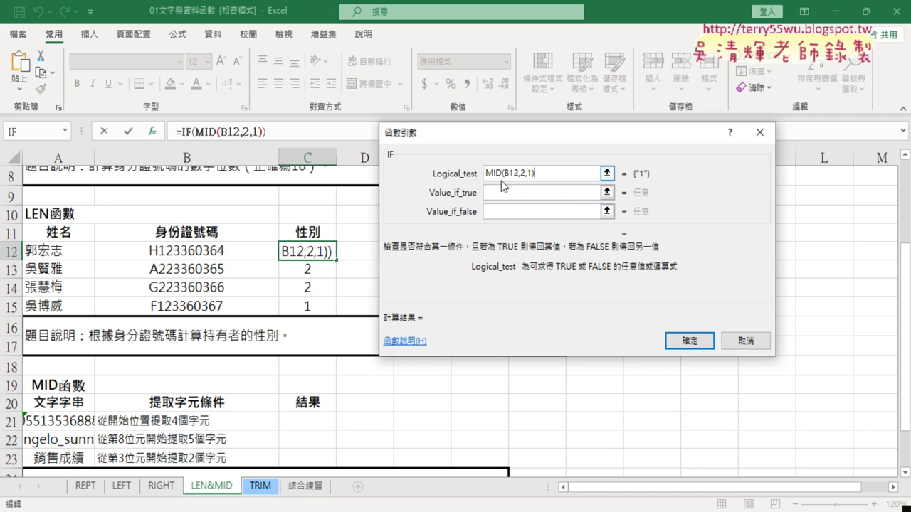
pyautogui.moveTo(487, 174); pyautogui.dragTo(557, 177)
pyautogui.click(559, 176)
pyautogui.write('ㄦ')
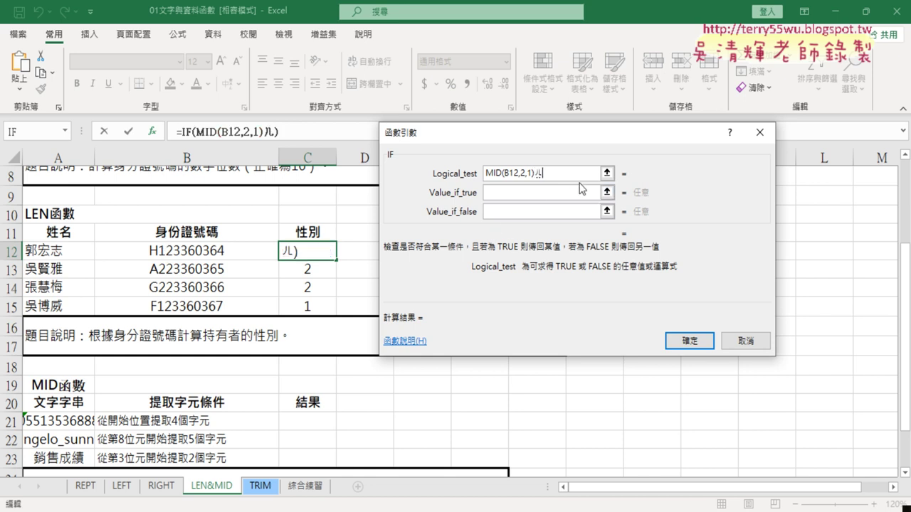
pyautogui.press('BackSpace')
pyautogui.write('=')
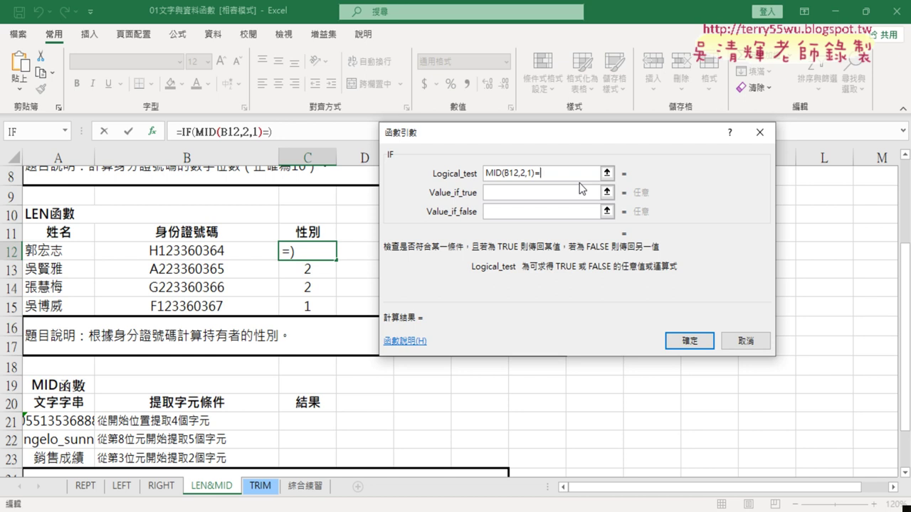
pyautogui.write('1')
# - Set the true value to 男 and the false value to 女, then confirm the IF formula
pyautogui.press('Tab')
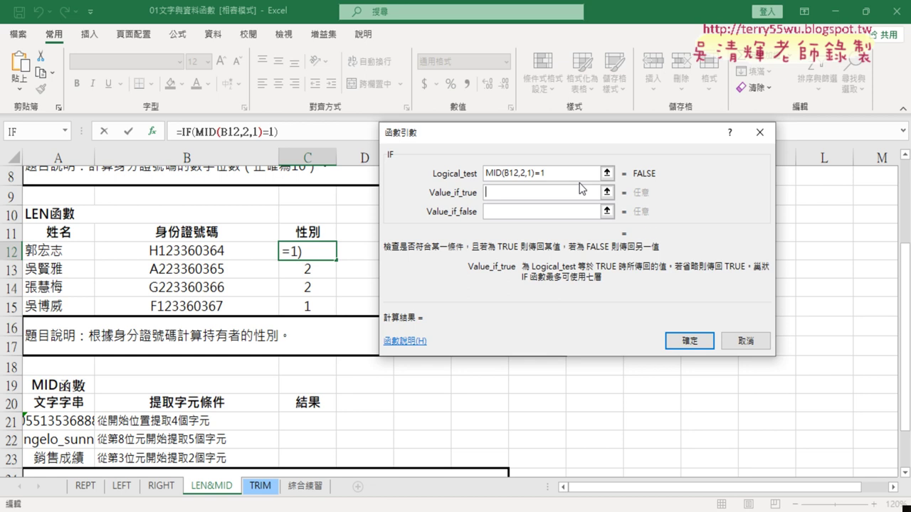
pyautogui.write('ㄋㄢ6')
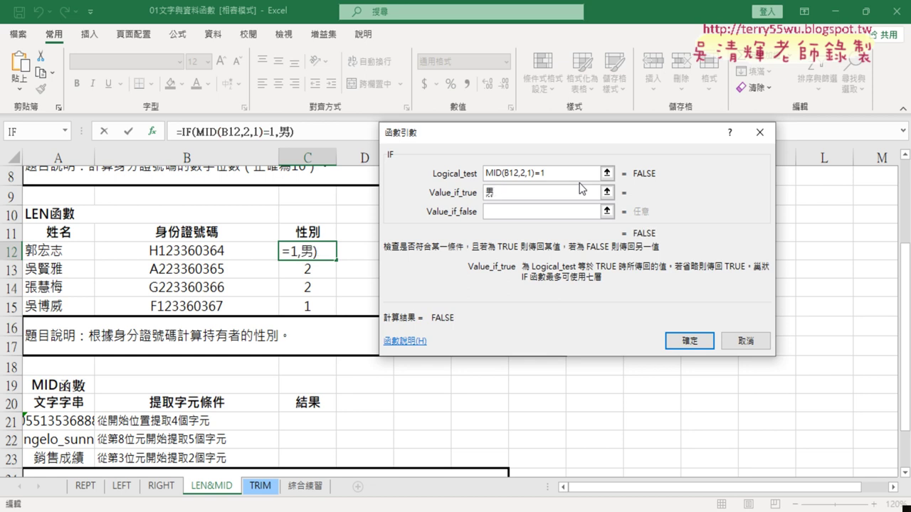
pyautogui.press('Return')
pyautogui.press('Tab')
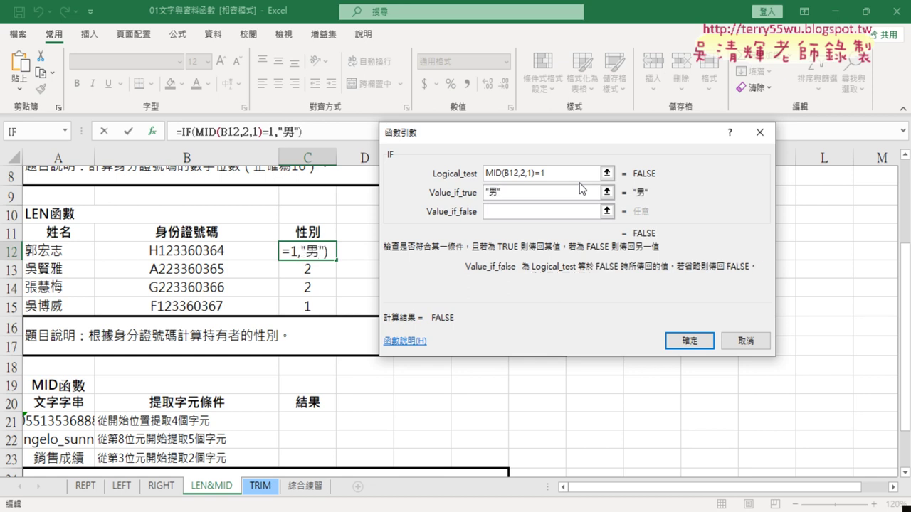
pyautogui.write('sm3')
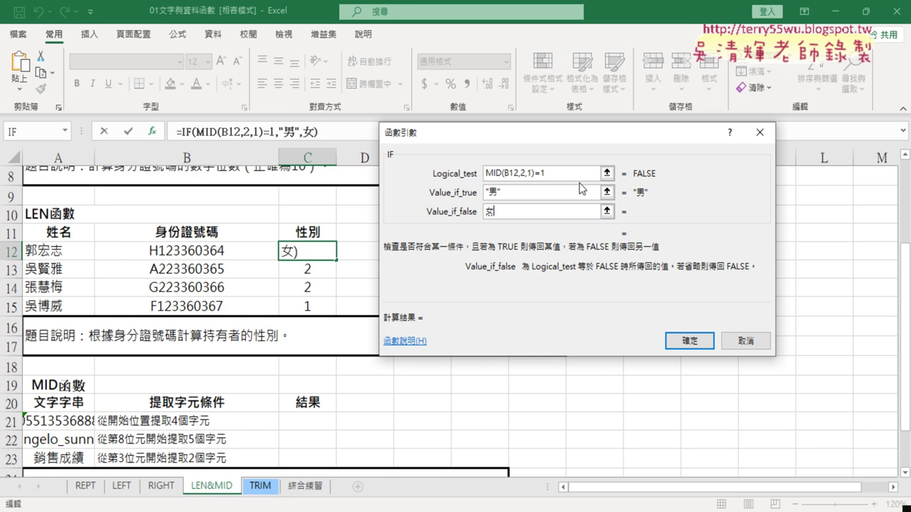
pyautogui.click(576, 192)
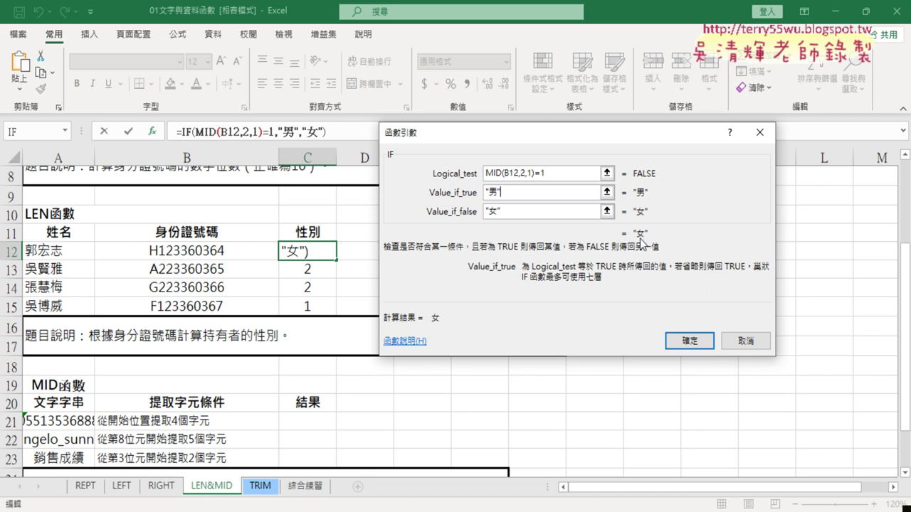
pyautogui.click(689, 341)
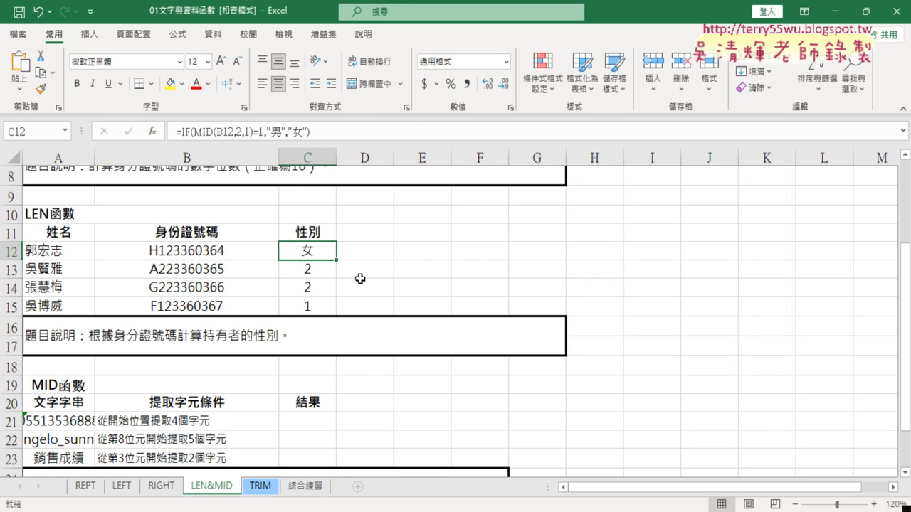
# - Fill the IF formula from C12 to C15, then reopen C12's IF arguments
pyautogui.moveTo(336, 260); pyautogui.dragTo(336, 315)
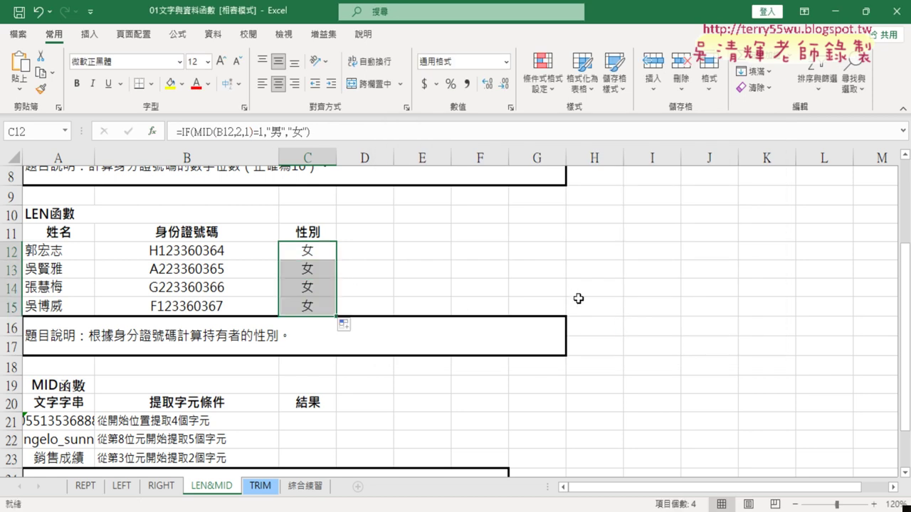
pyautogui.click(306, 250)
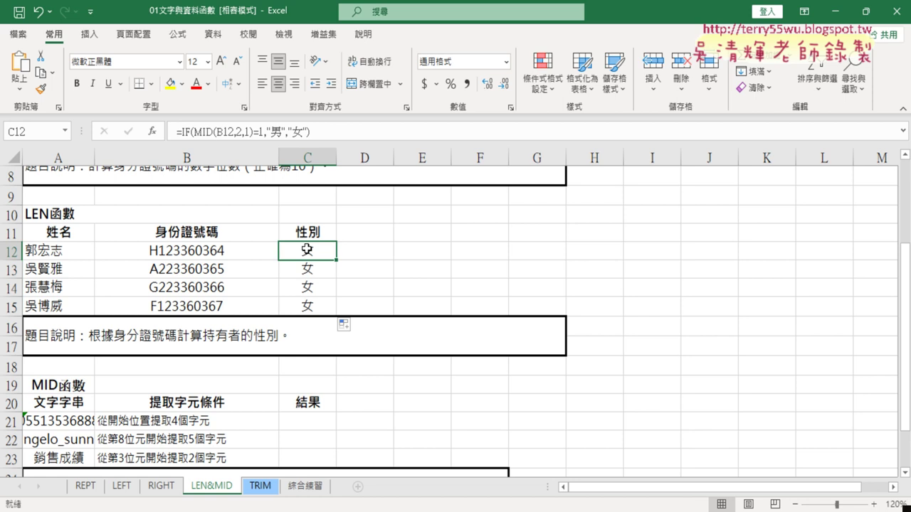
pyautogui.click(183, 131)
pyautogui.click(151, 131)
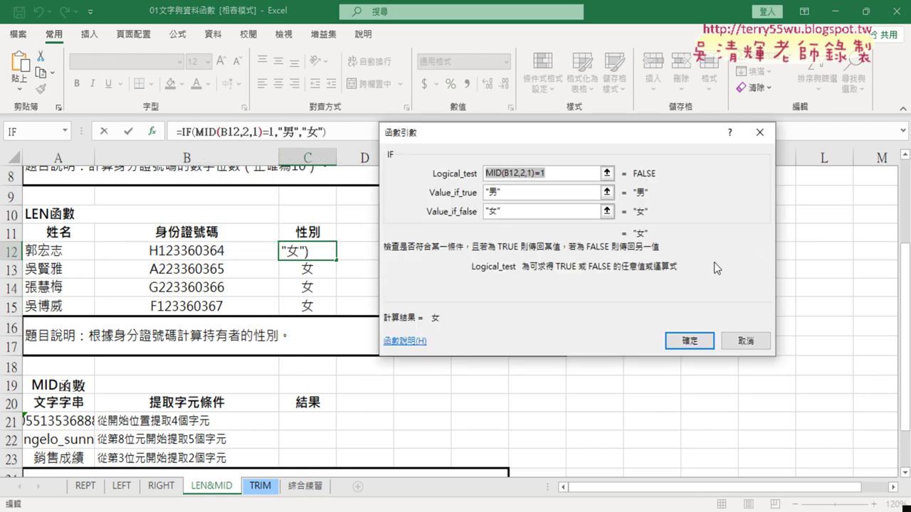
# - Review the IF arguments: the logical test and the true and false values
pyautogui.click(552, 192)
pyautogui.click(552, 211)
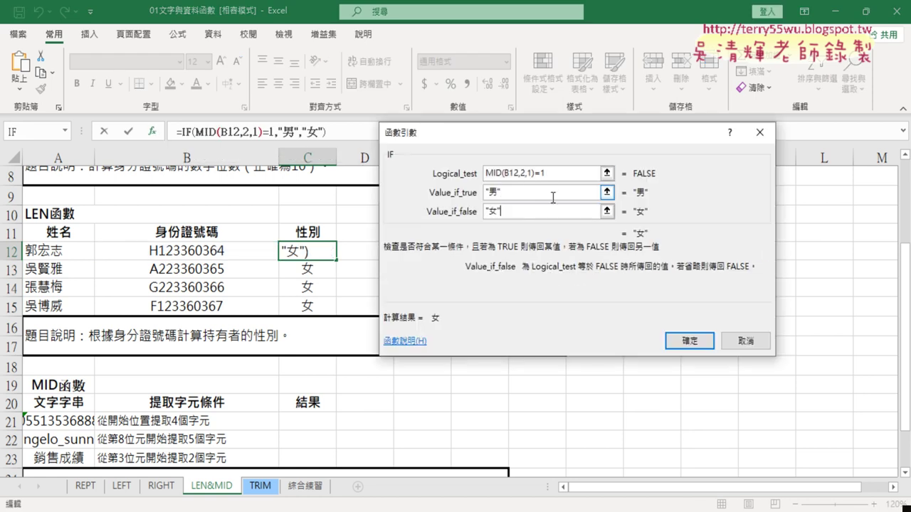
pyautogui.click(576, 175)
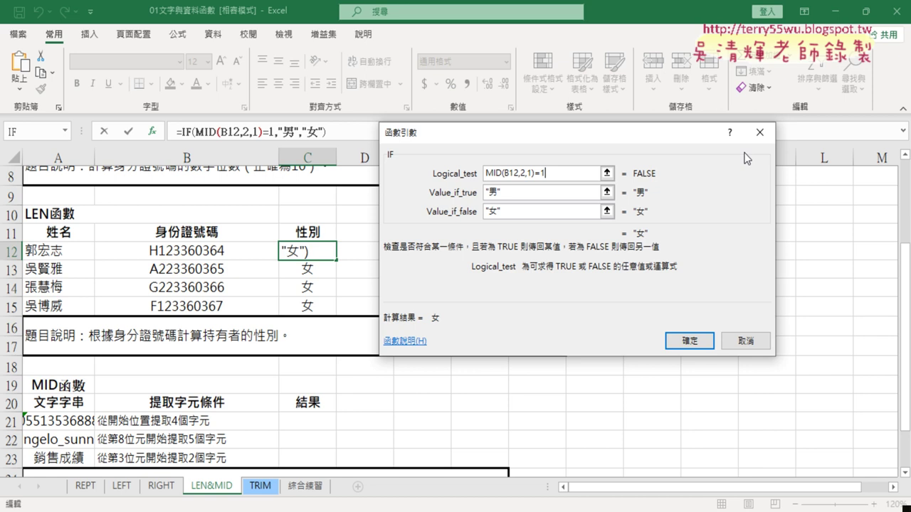
pyautogui.click(497, 174)
pyautogui.click(542, 174)
pyautogui.click(535, 192)
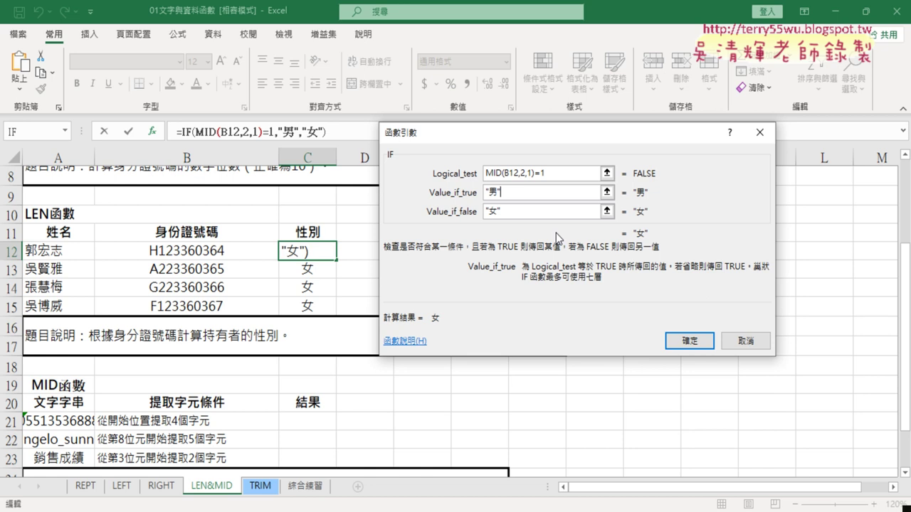
# - Change the test to MID(B12,2,1)="1", confirm, and fill C12:C15 with 男, 女, 女, 男
pyautogui.click(542, 173)
pyautogui.write('"1')
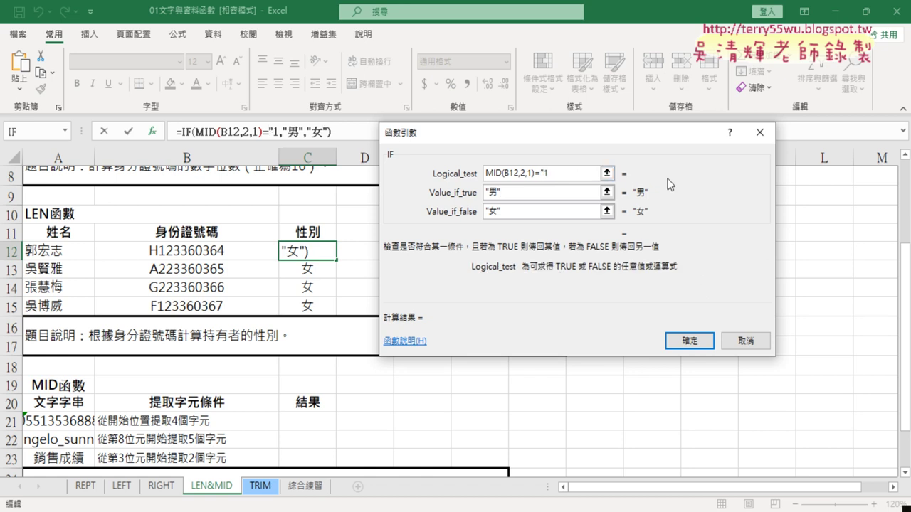
pyautogui.write('"')
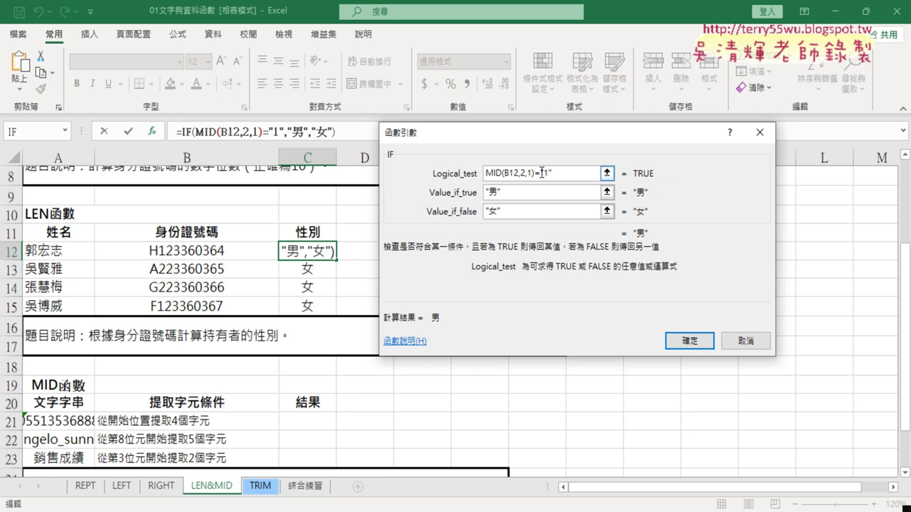
pyautogui.moveTo(542, 172); pyautogui.dragTo(566, 173)
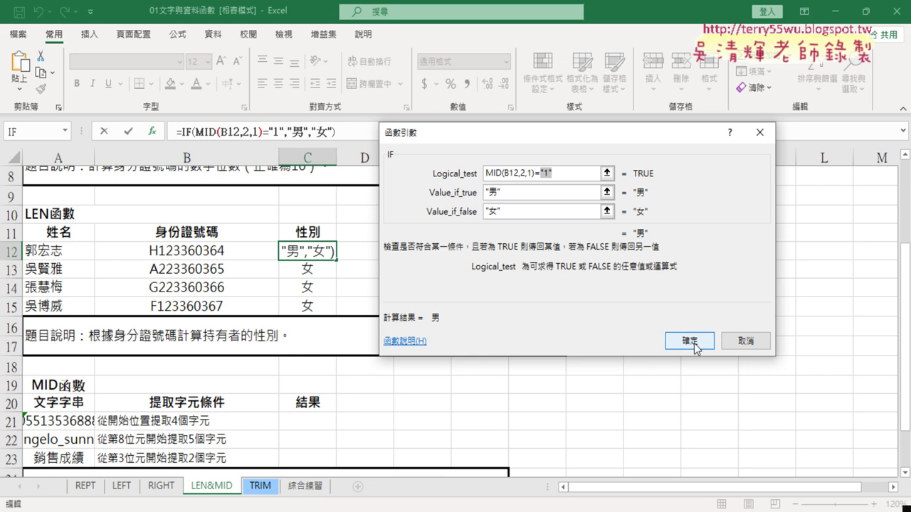
pyautogui.click(691, 341)
pyautogui.moveTo(336, 260); pyautogui.dragTo(344, 310)
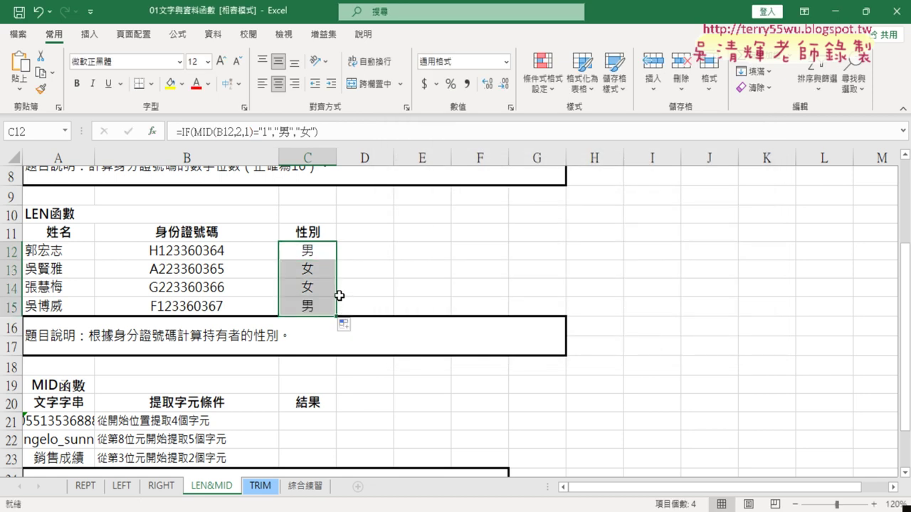
pyautogui.click(311, 250)
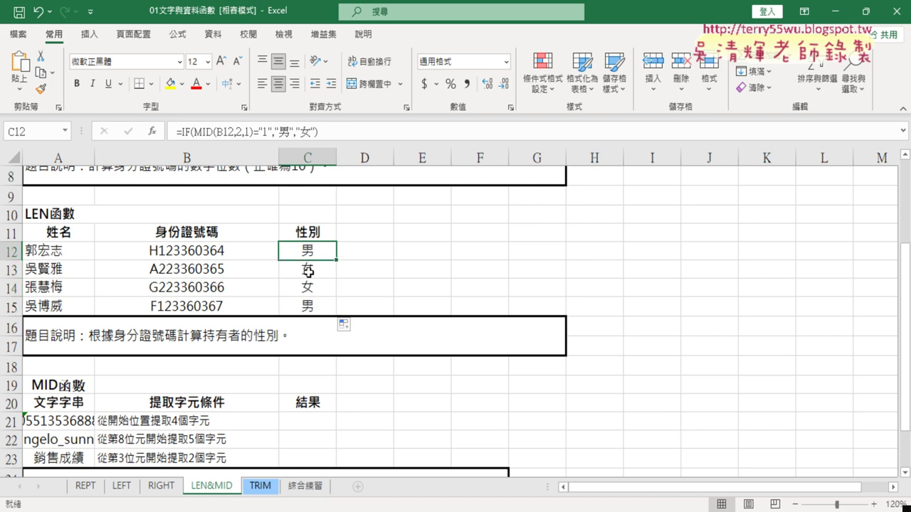
# - Scroll to the MID exercise, widen column A to show full strings, and begin a function in C21
pyautogui.click(329, 308)
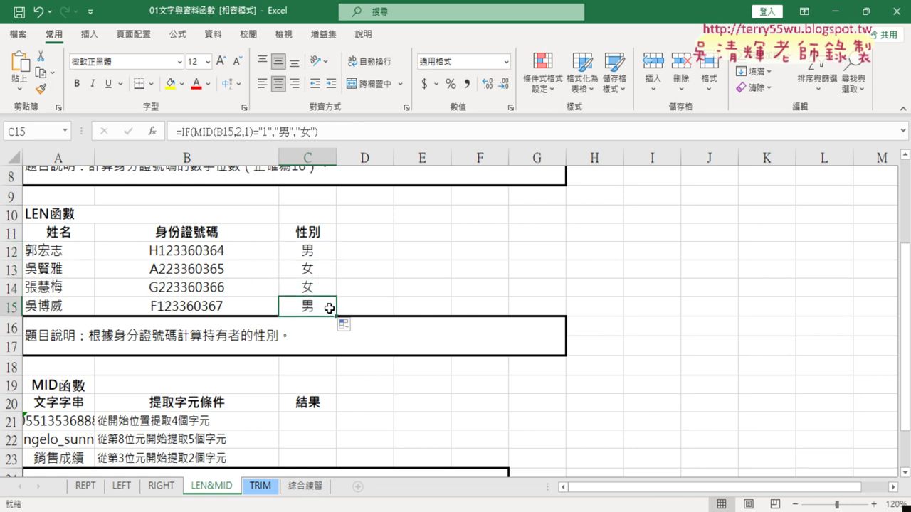
pyautogui.scroll(-1, 562, 303)
pyautogui.scroll(-1, 526, 317)
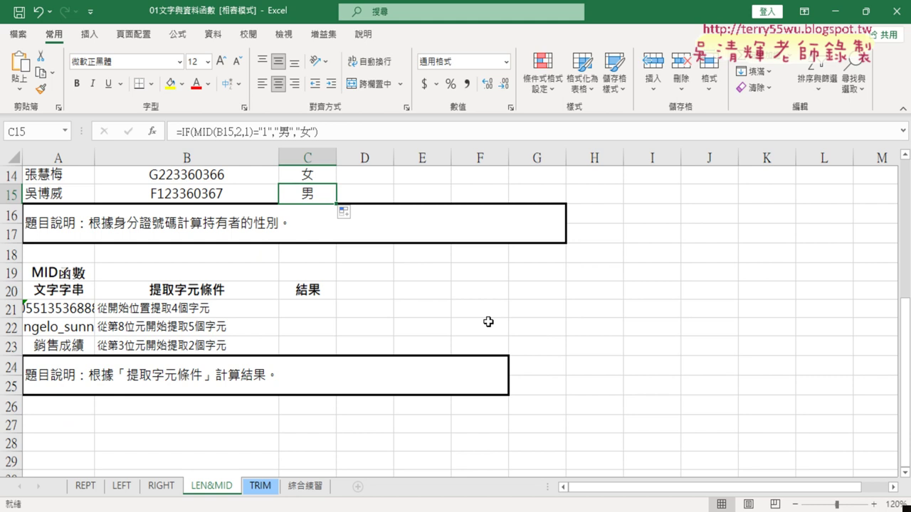
pyautogui.press('Down')
pyautogui.click(300, 313)
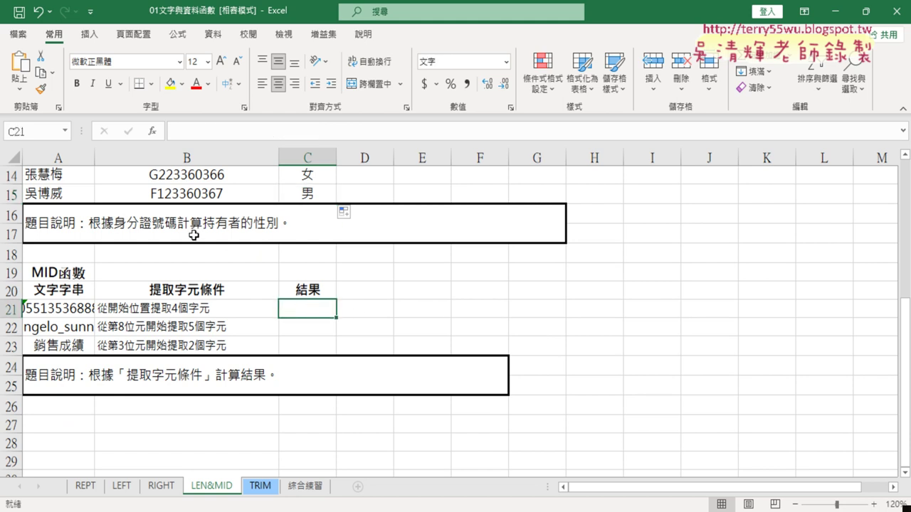
pyautogui.moveTo(95, 157); pyautogui.dragTo(136, 157)
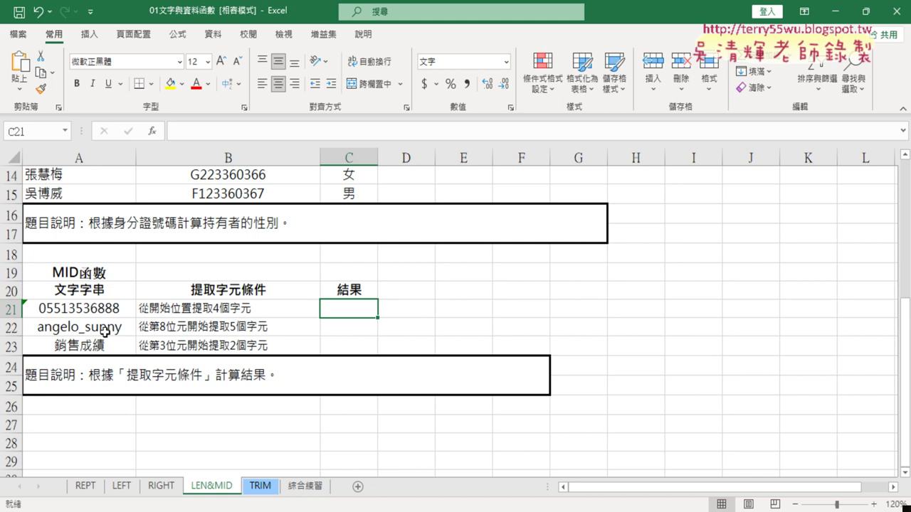
pyautogui.click(205, 313)
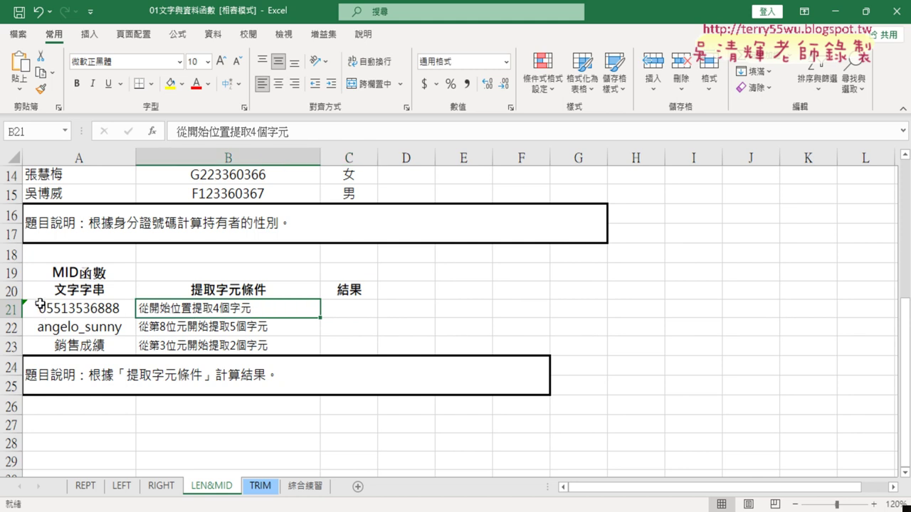
pyautogui.click(352, 313)
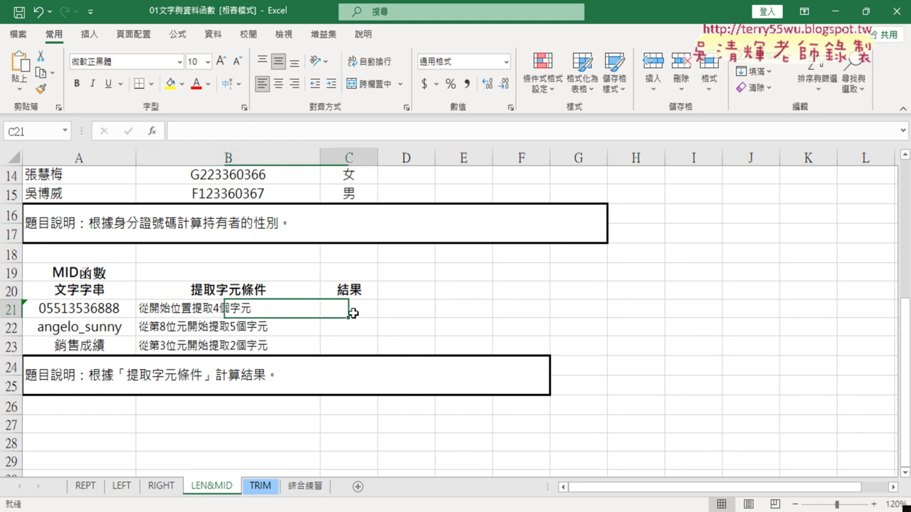
pyautogui.click(152, 131)
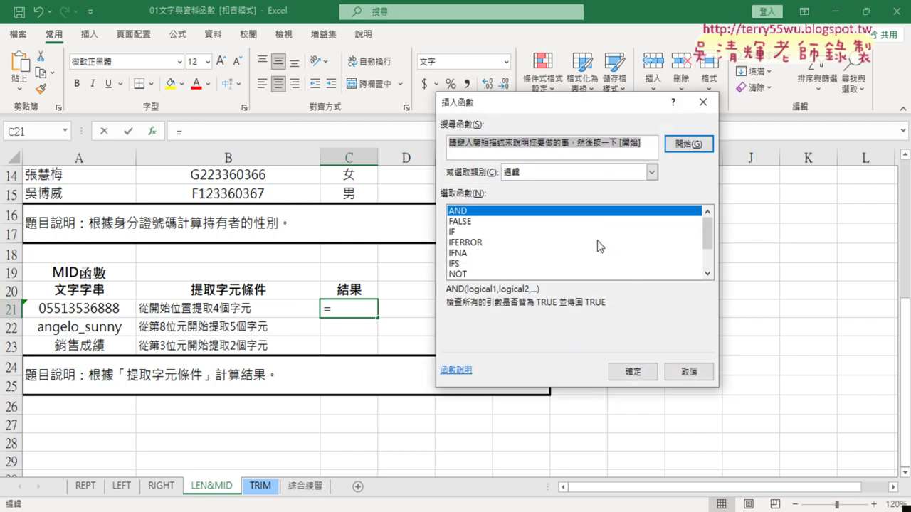
# - Pick the MID function from the Text category for cell C21
pyautogui.click(651, 171)
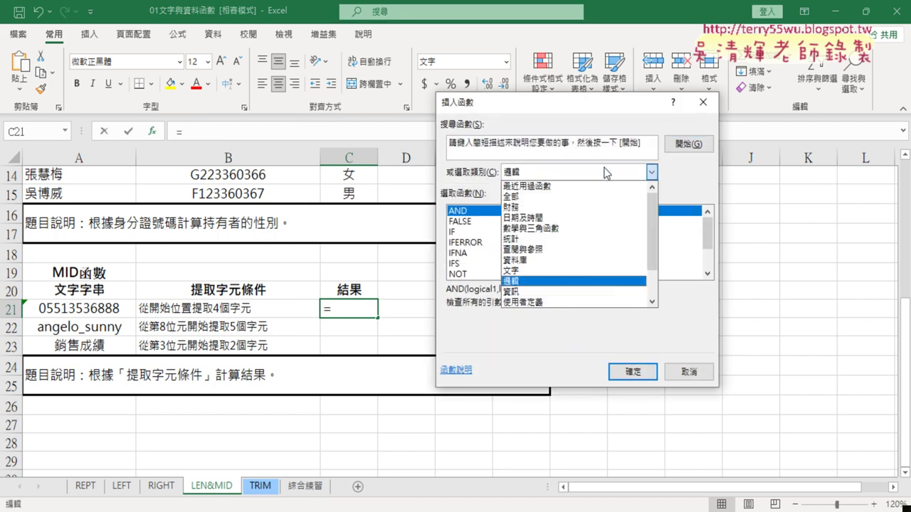
pyautogui.click(565, 274)
pyautogui.click(706, 277)
pyautogui.click(707, 277)
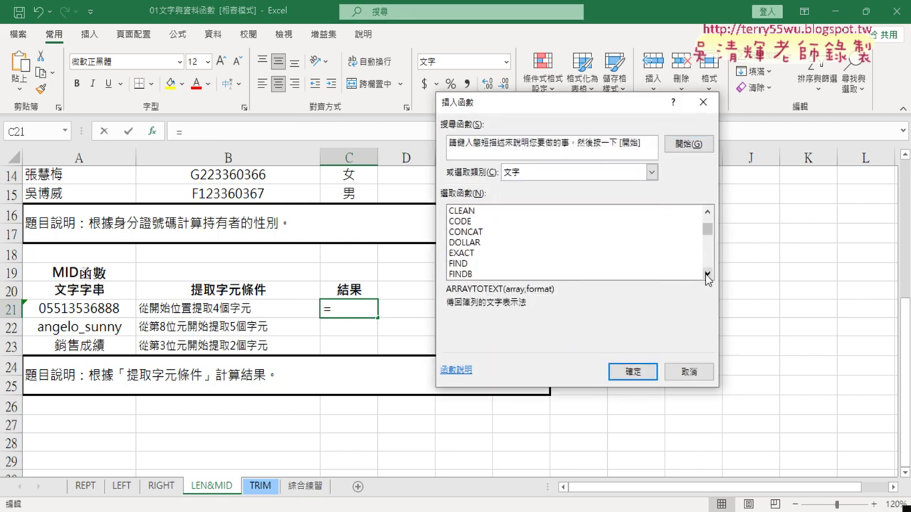
pyautogui.click(706, 276)
pyautogui.click(706, 277)
pyautogui.click(706, 277)
pyautogui.click(707, 277)
pyautogui.click(708, 278)
pyautogui.click(707, 278)
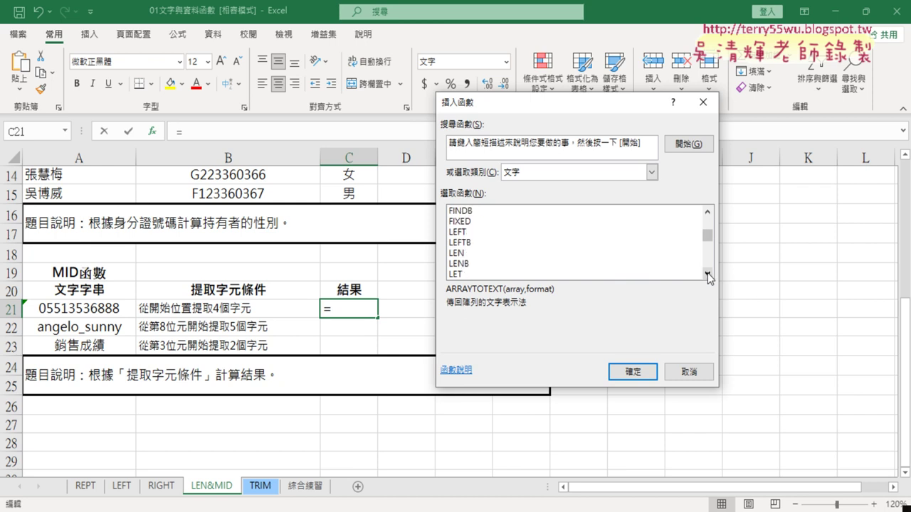
pyautogui.click(707, 278)
pyautogui.click(707, 278)
pyautogui.click(708, 278)
pyautogui.click(708, 277)
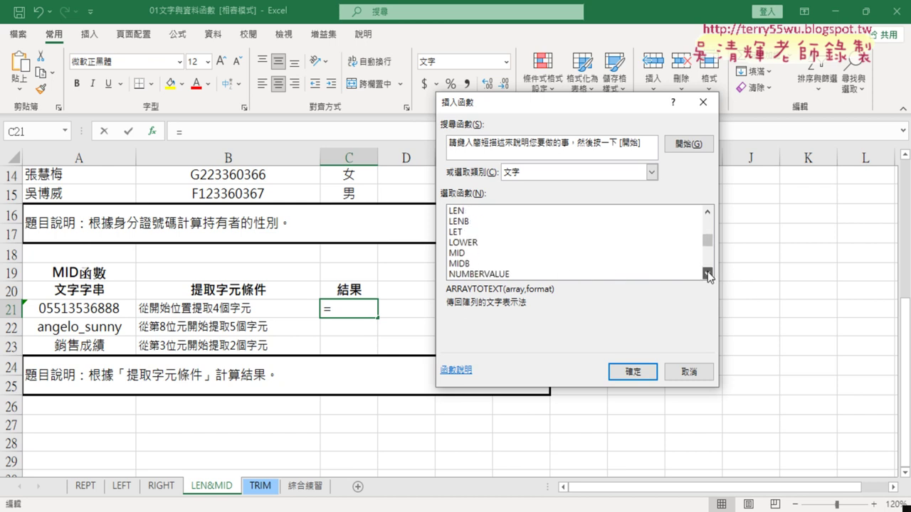
pyautogui.doubleClick(475, 253)
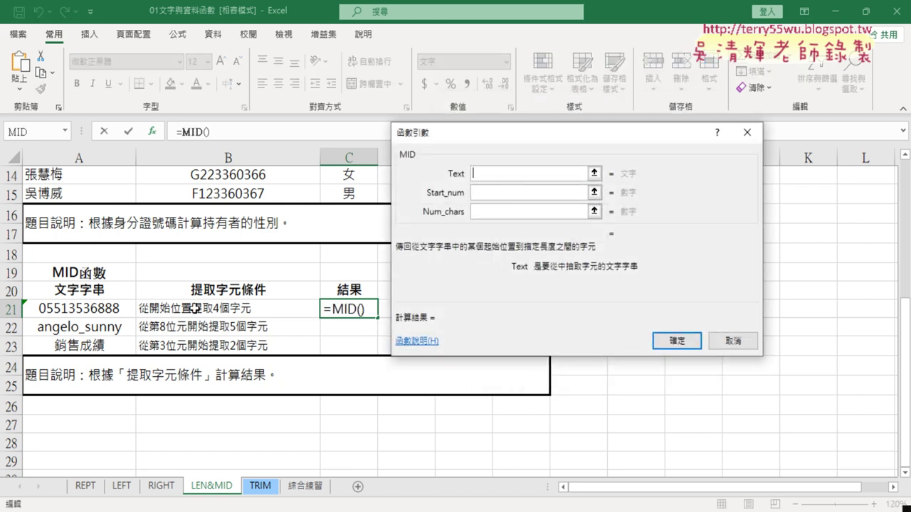
# - Enter MID arguments A21, 1 and 4 and confirm the formula
pyautogui.click(75, 309)
pyautogui.press('Tab')
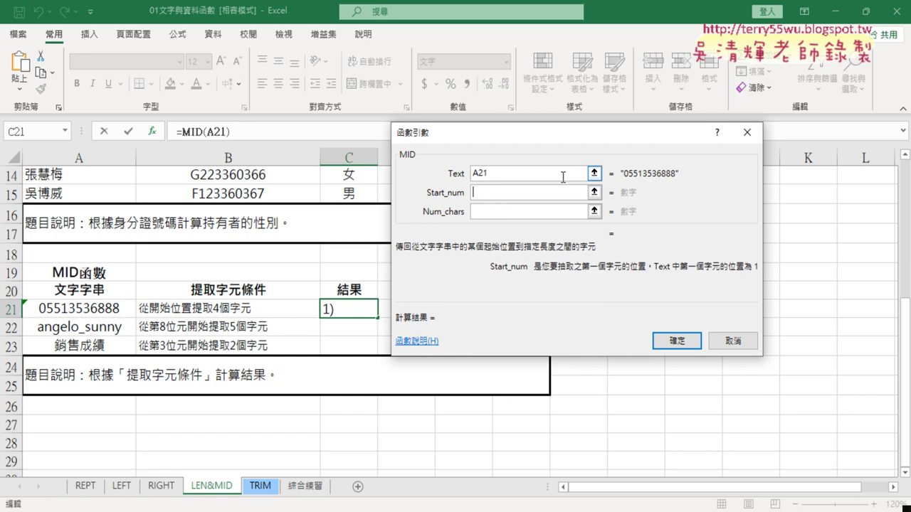
pyautogui.write('1')
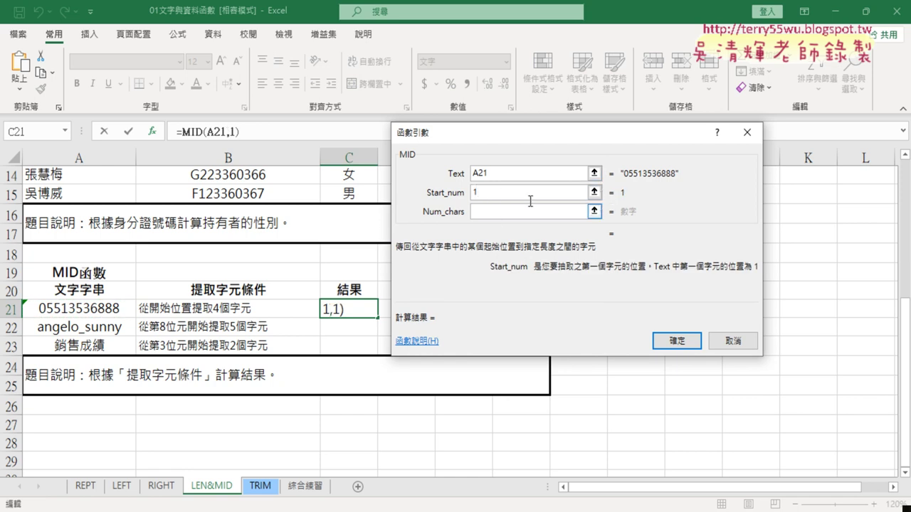
pyautogui.click(511, 210)
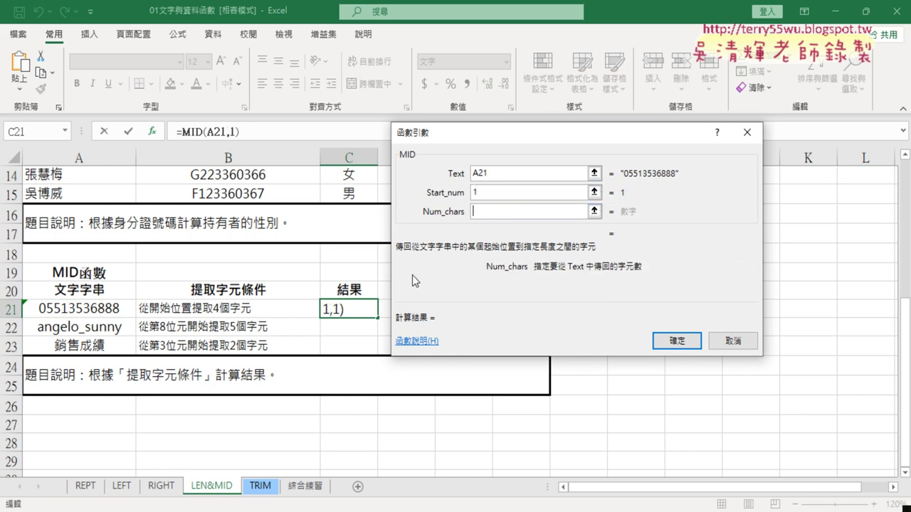
pyautogui.write('4')
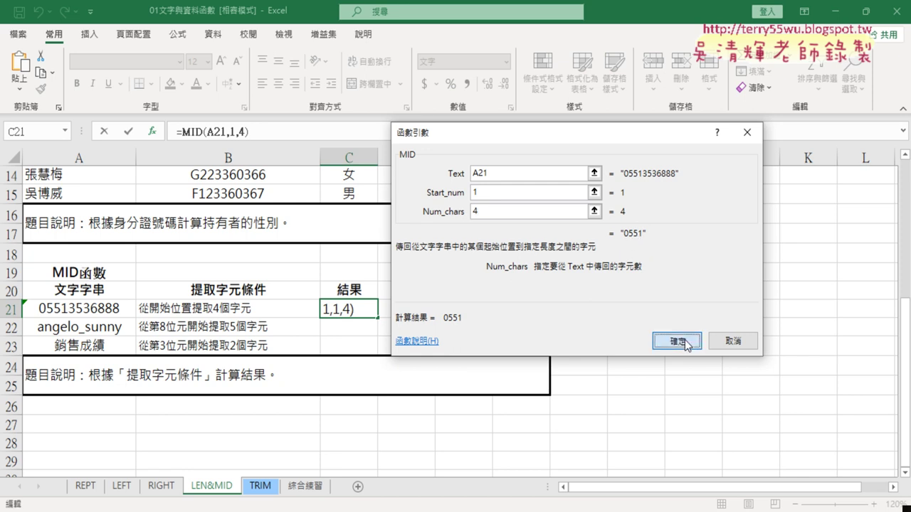
pyautogui.click(677, 342)
# - Widen column C to show =MID(A21,1,4), then reopen the MID arguments and cancel unchanged
pyautogui.moveTo(377, 157); pyautogui.dragTo(441, 158)
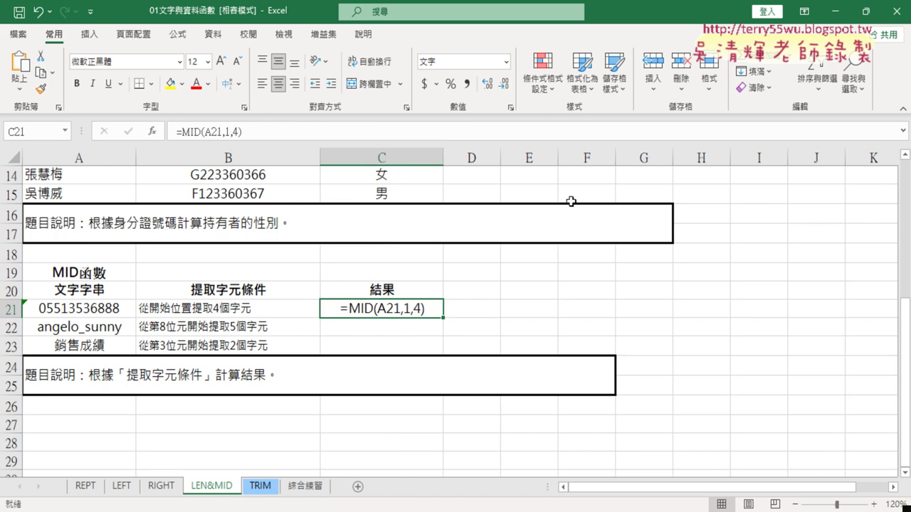
pyautogui.click(185, 132)
pyautogui.click(152, 132)
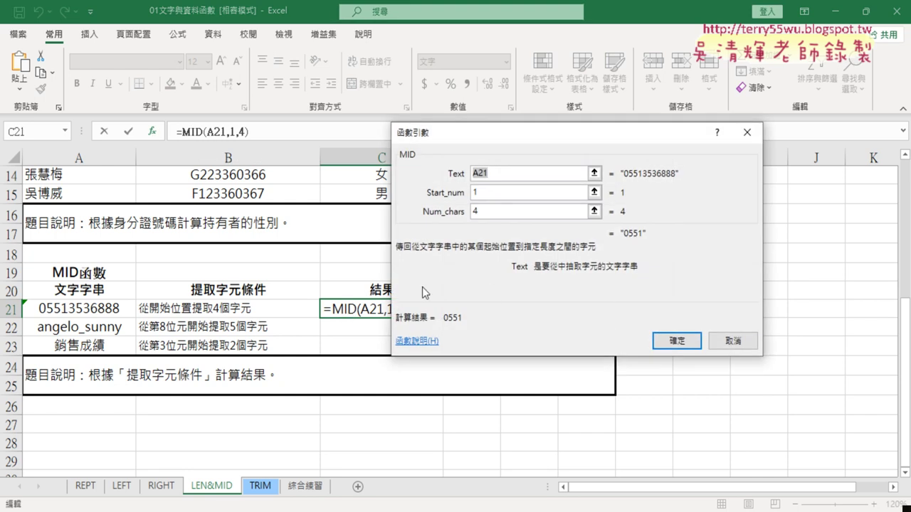
pyautogui.moveTo(541, 140); pyautogui.dragTo(625, 142)
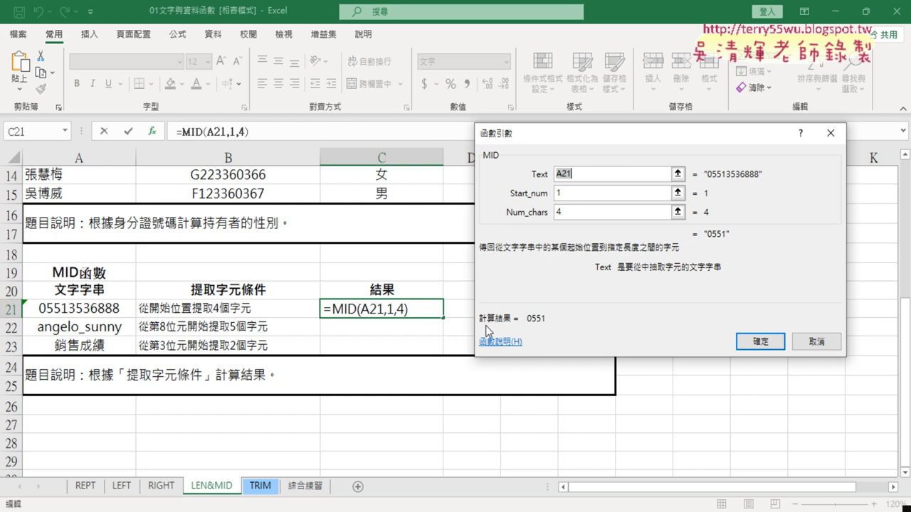
pyautogui.click(817, 342)
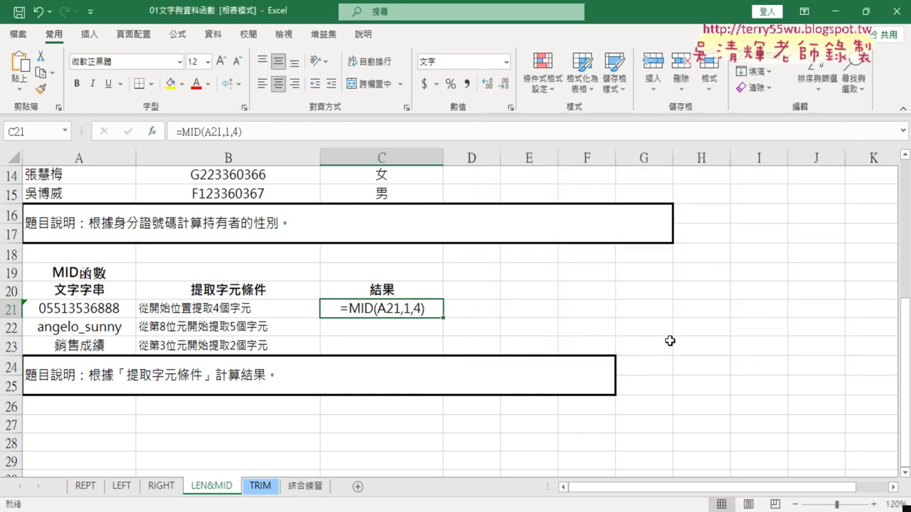
# - In Format Cells for C21, point out the Text format, then switch it to General
pyautogui.rightClick(399, 309)
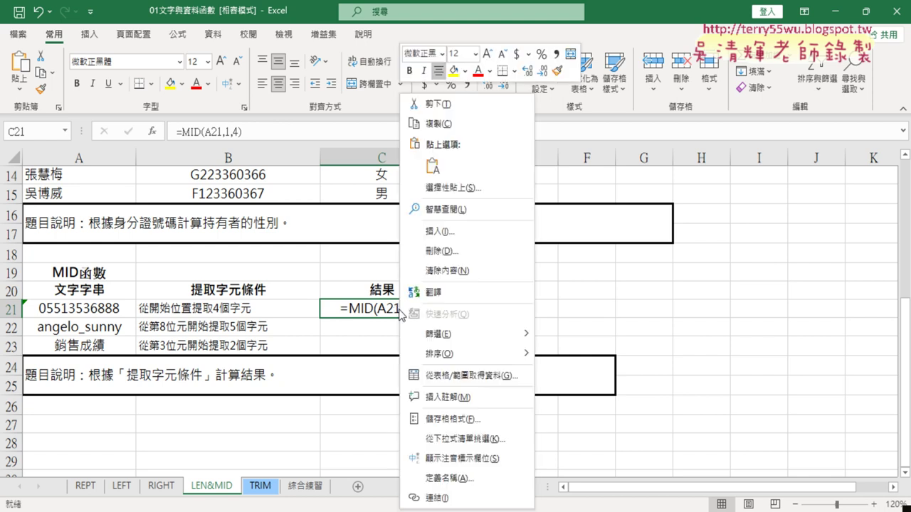
pyautogui.click(477, 419)
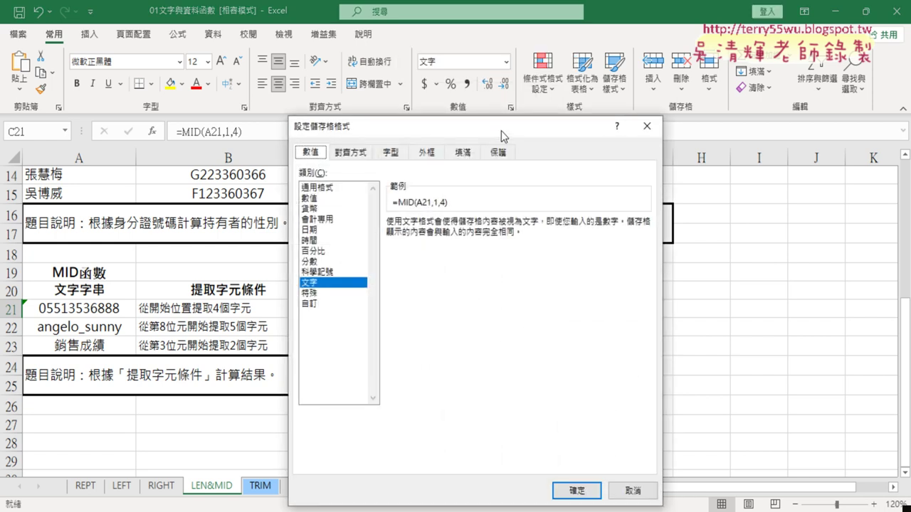
pyautogui.moveTo(542, 135)
pyautogui.mouseDown()
pyautogui.moveTo(719, 106)
pyautogui.moveTo(725, 92)
pyautogui.mouseUp()
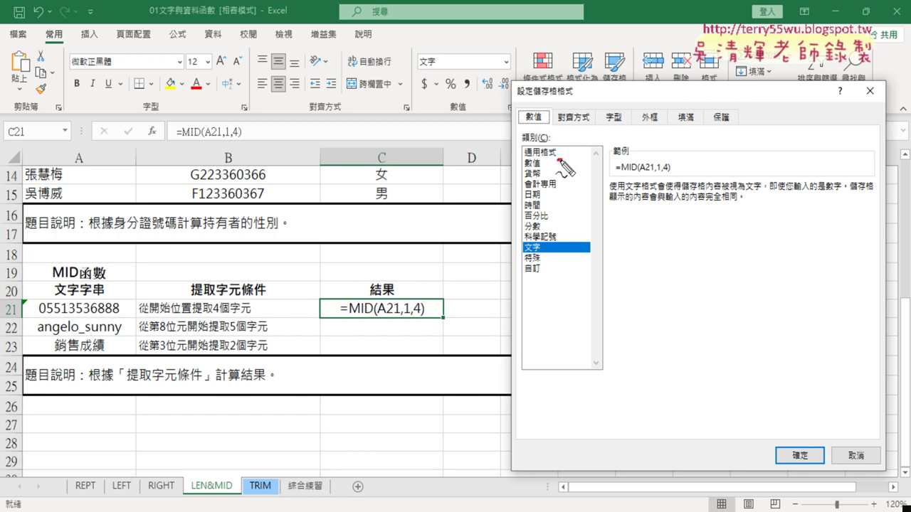
pyautogui.moveTo(560, 161); pyautogui.dragTo(563, 146)
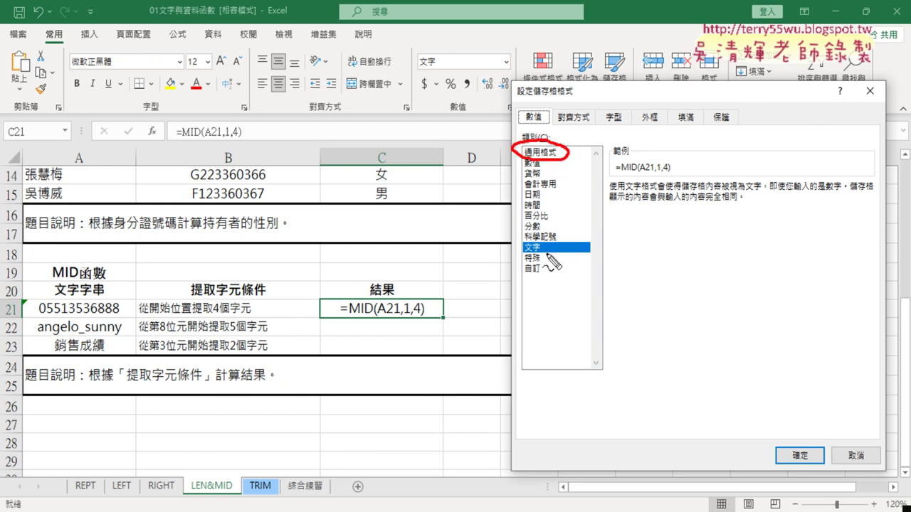
pyautogui.moveTo(548, 254); pyautogui.dragTo(569, 239)
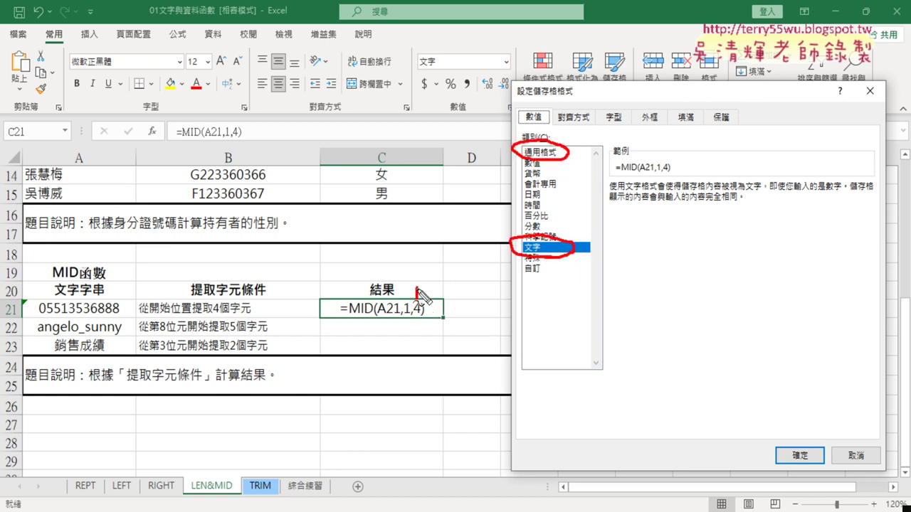
pyautogui.moveTo(417, 289)
pyautogui.mouseDown()
pyautogui.moveTo(506, 246)
pyautogui.moveTo(491, 260)
pyautogui.mouseUp()
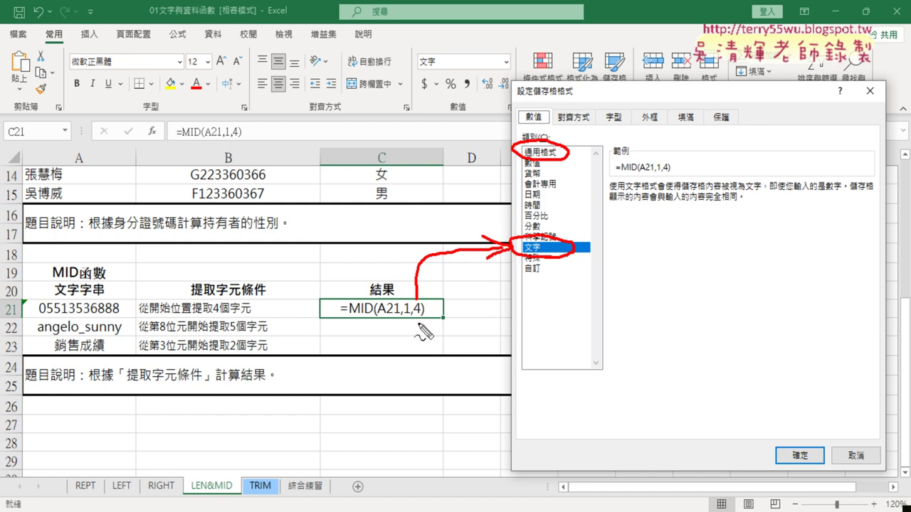
pyautogui.moveTo(374, 319); pyautogui.dragTo(366, 320)
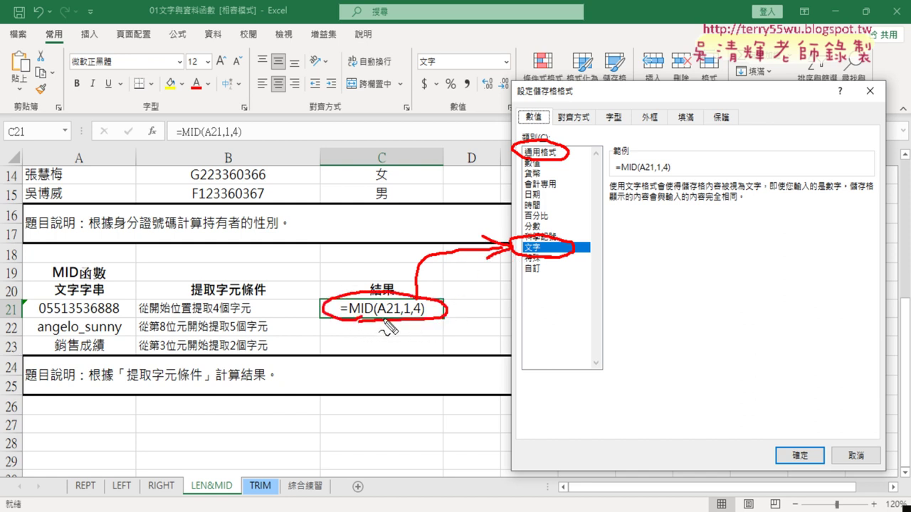
pyautogui.press('Escape')
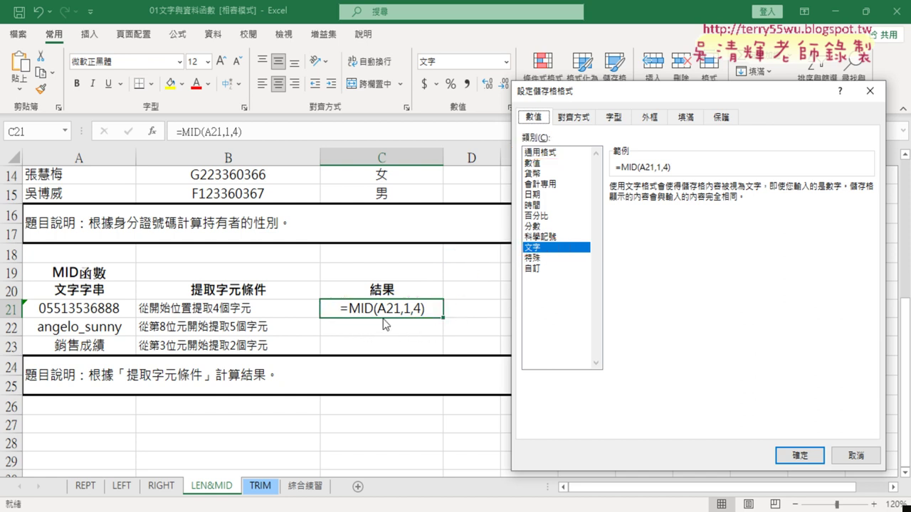
pyautogui.click(552, 156)
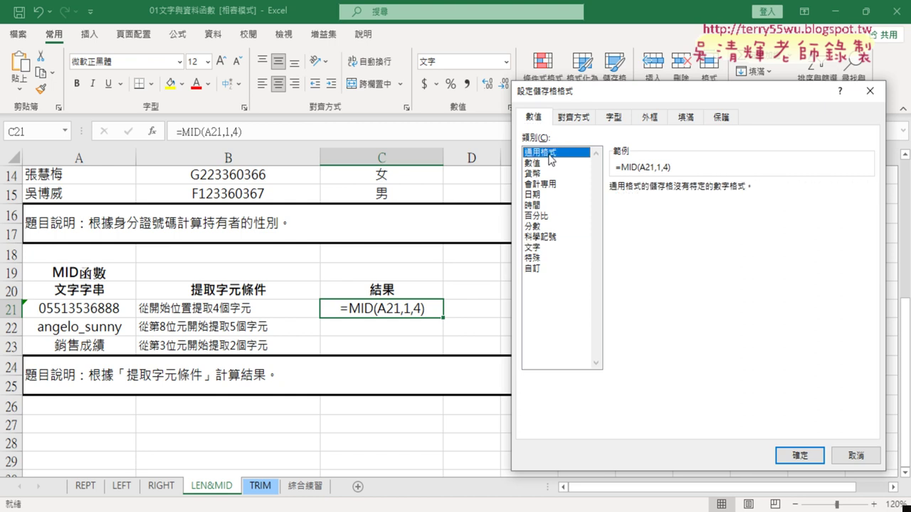
pyautogui.click(800, 458)
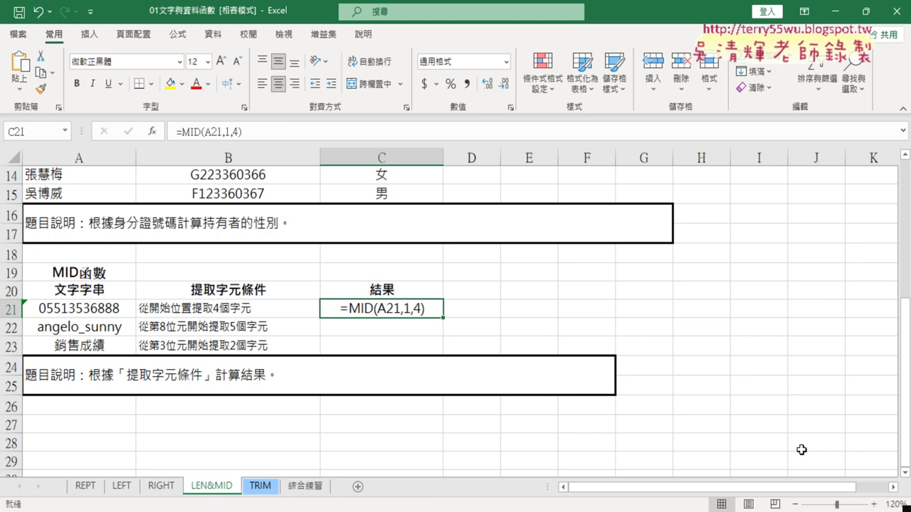
# - Re-enter C21's formula, then set C21 back to Text to show it stays as text
pyautogui.click(254, 131)
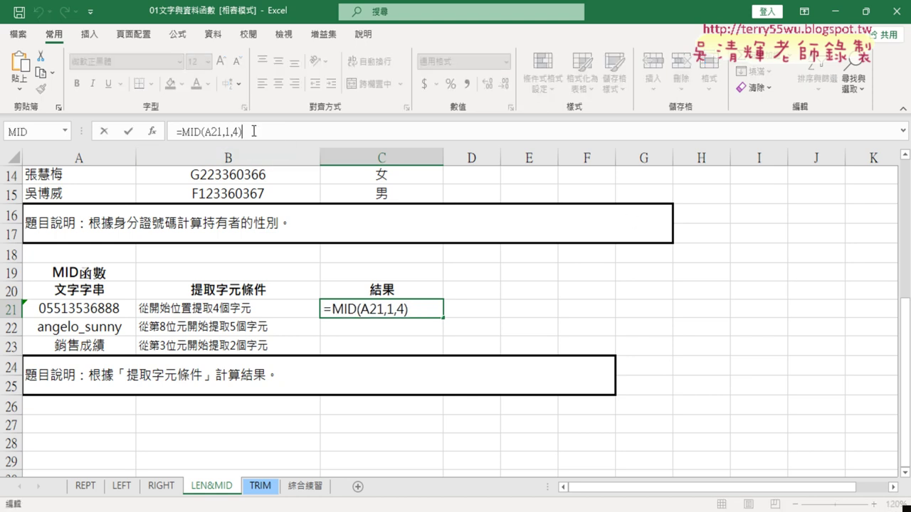
pyautogui.click(129, 132)
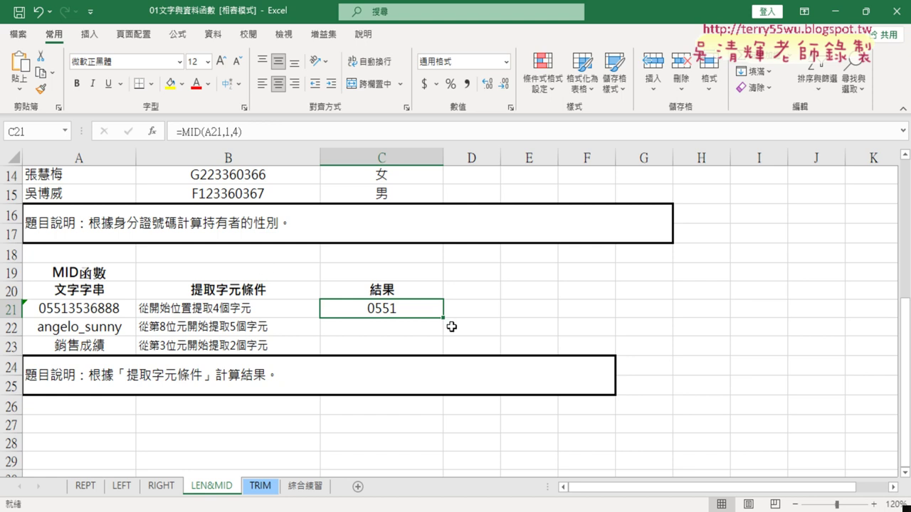
pyautogui.rightClick(414, 309)
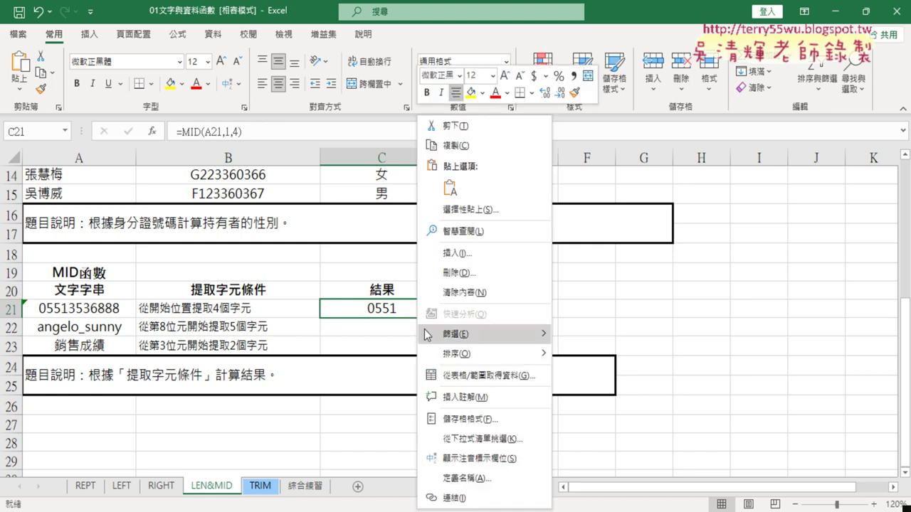
pyautogui.click(466, 425)
pyautogui.click(299, 282)
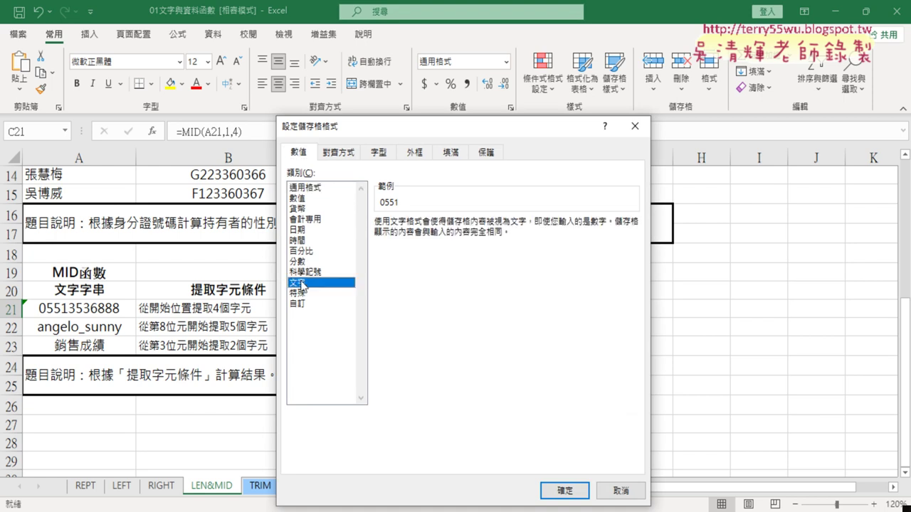
pyautogui.click(563, 491)
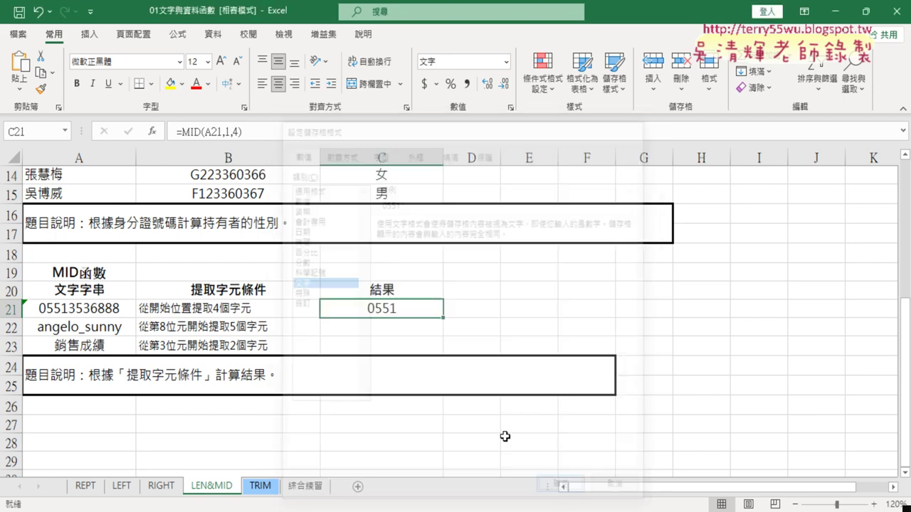
pyautogui.press('F2')
pyautogui.click(129, 131)
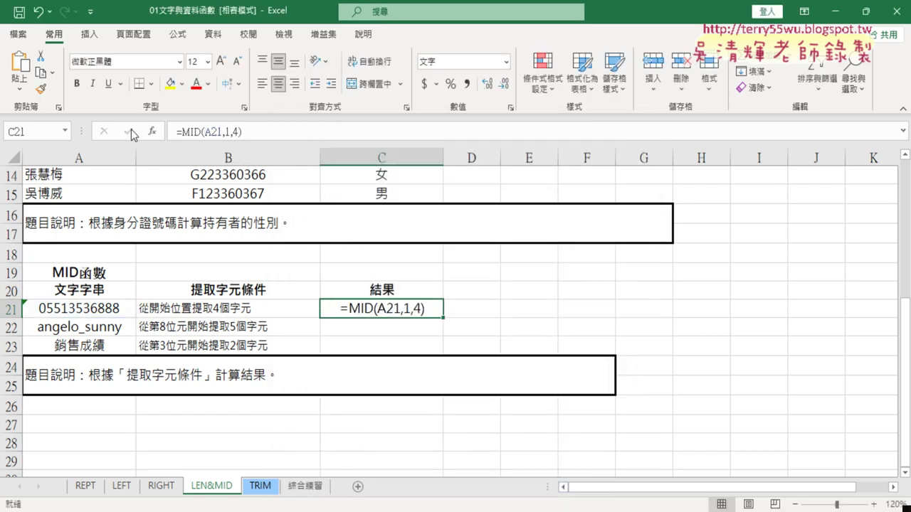
# - Set C21 to General again and re-enter =MID(A21,1,4) so it shows 0551
pyautogui.rightClick(421, 314)
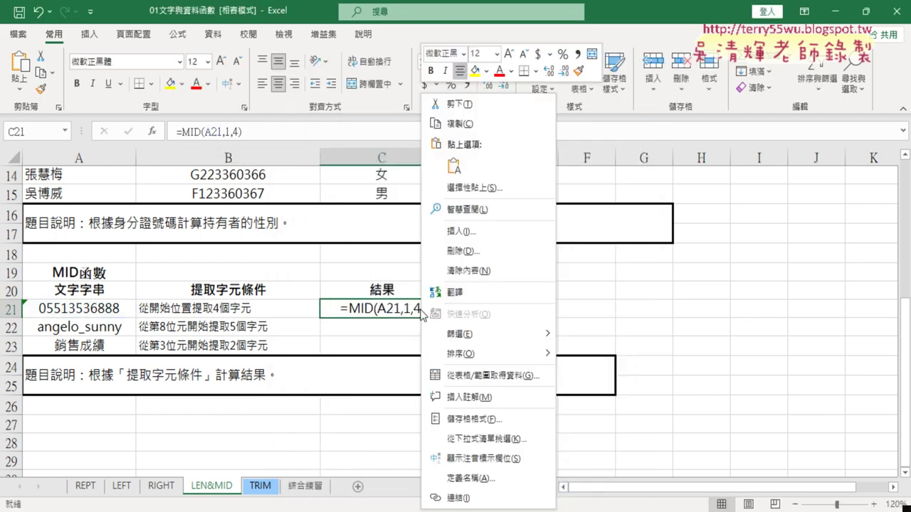
pyautogui.click(504, 422)
pyautogui.click(369, 188)
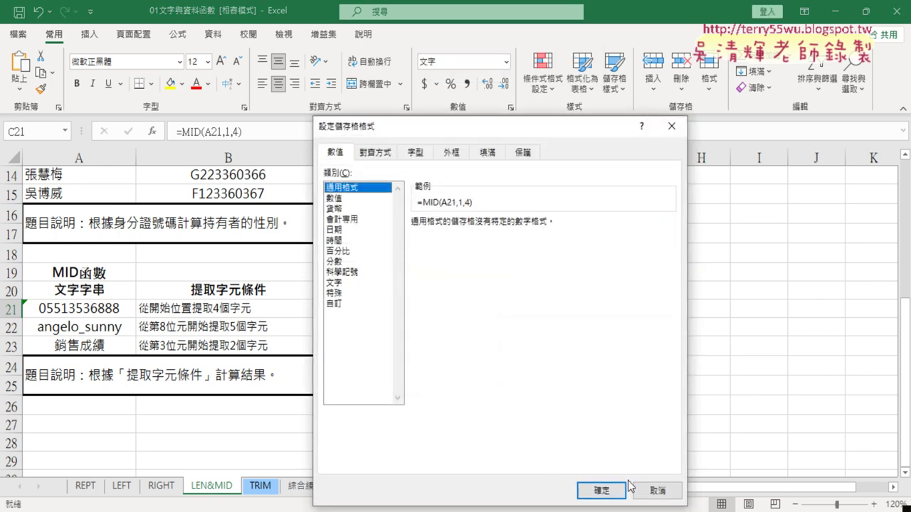
pyautogui.click(602, 490)
pyautogui.click(257, 132)
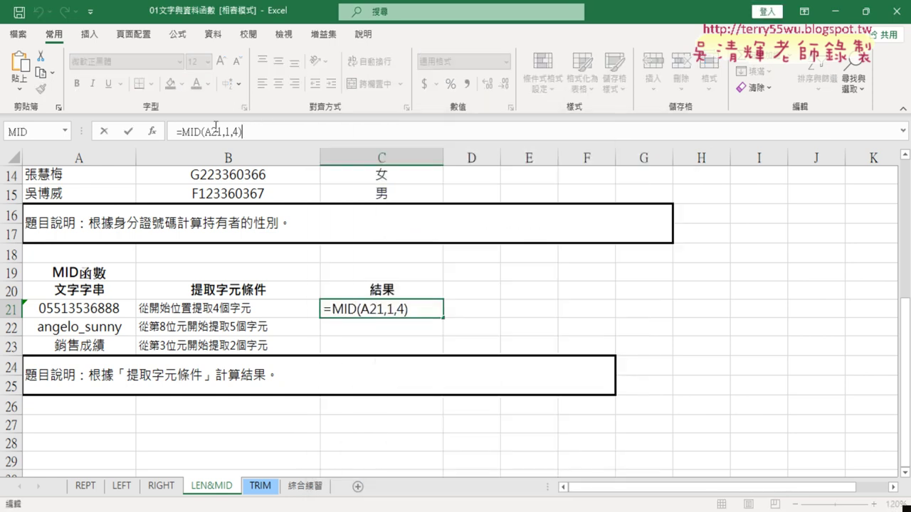
pyautogui.click(126, 132)
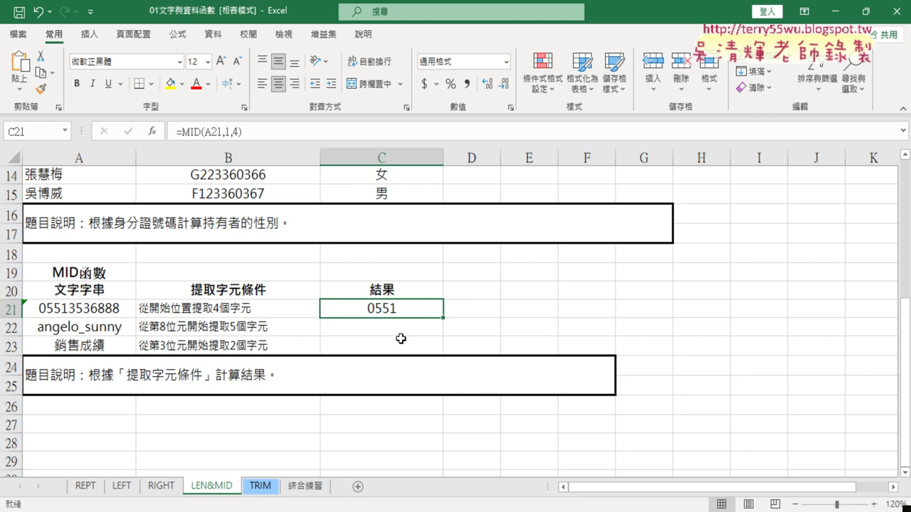
pyautogui.click(583, 319)
# - Check C12's gender formula, then move to the LEFT sheet
pyautogui.scroll(2, 585, 321)
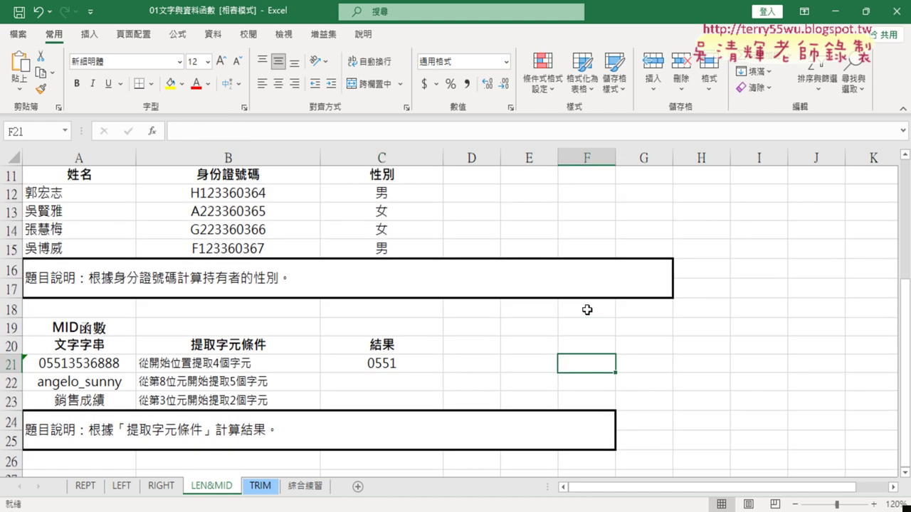
pyautogui.click(400, 254)
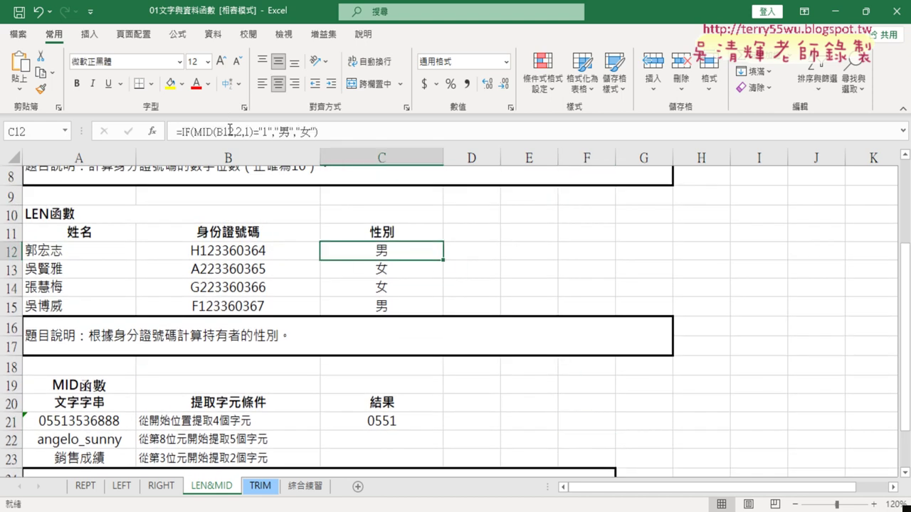
pyautogui.rightClick(386, 422)
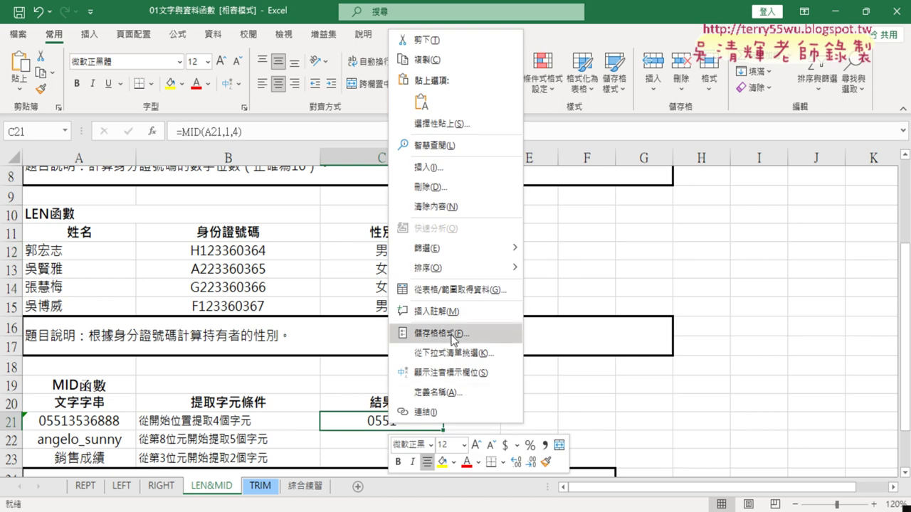
pyautogui.click(128, 491)
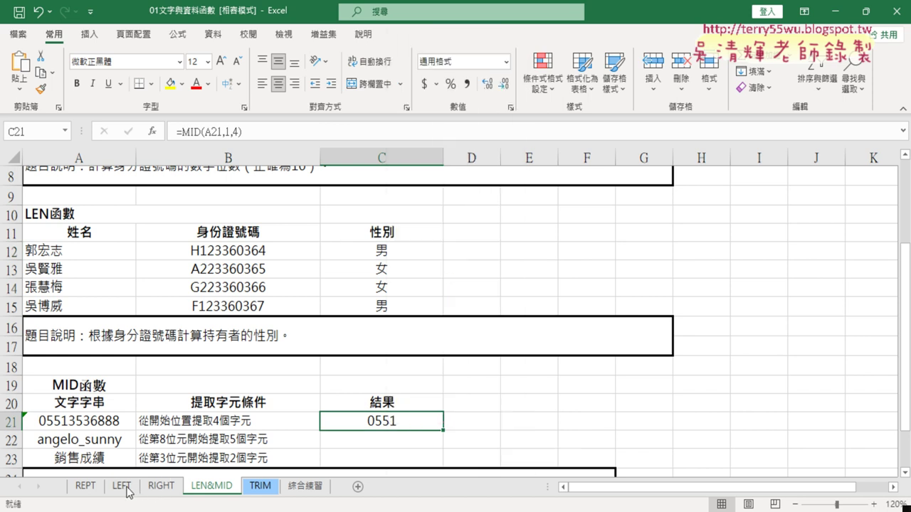
pyautogui.click(128, 491)
pyautogui.click(264, 313)
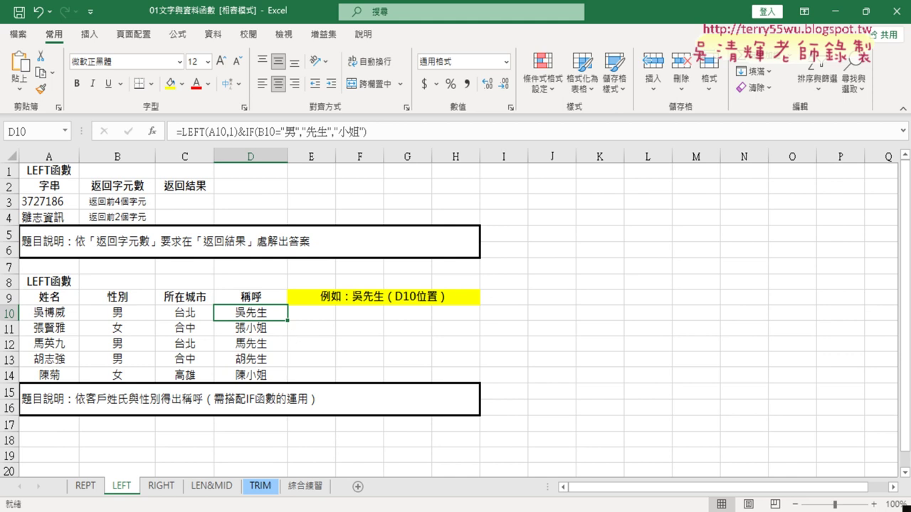
# - Show the Google Docs notes at the 3.LEFT與IF函數 section with the LEFT&IF formula
pyautogui.click(474, 466)
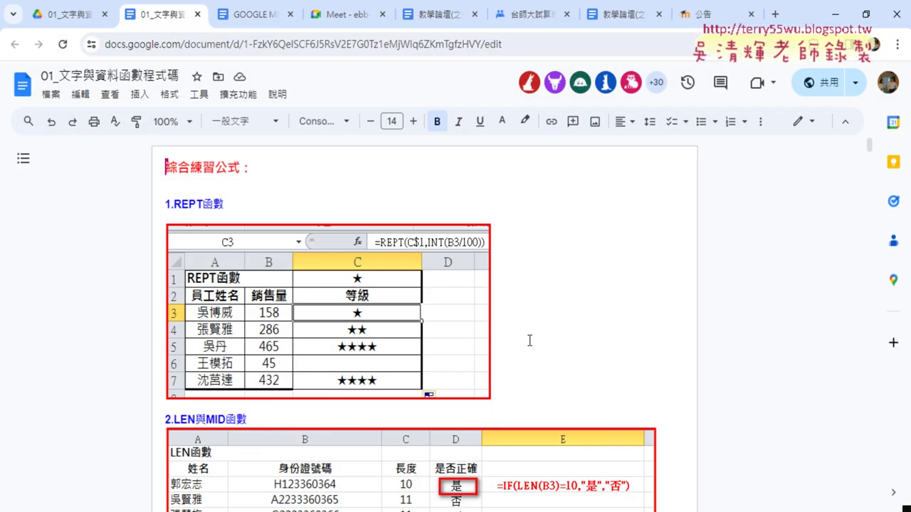
pyautogui.scroll(-5, 529, 340)
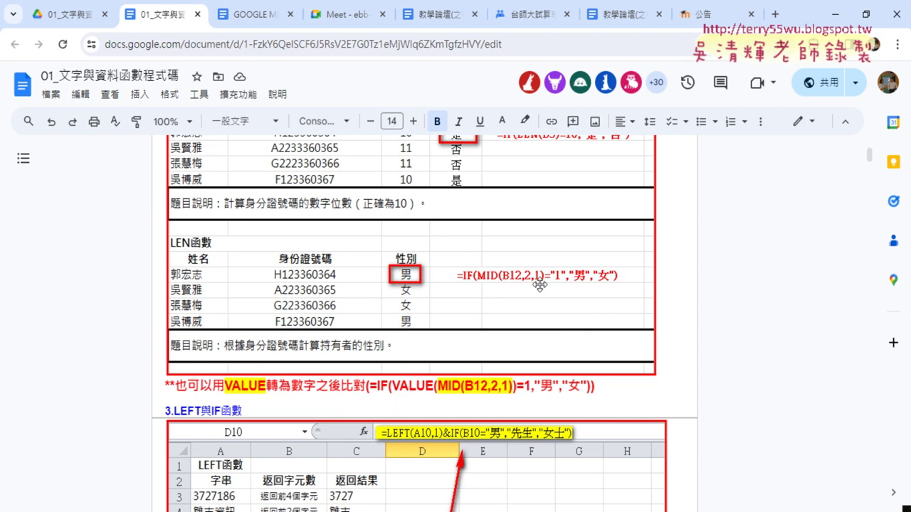
pyautogui.scroll(-1, 540, 286)
pyautogui.scroll(-1, 533, 292)
pyautogui.scroll(-1, 526, 303)
pyautogui.scroll(-3, 514, 318)
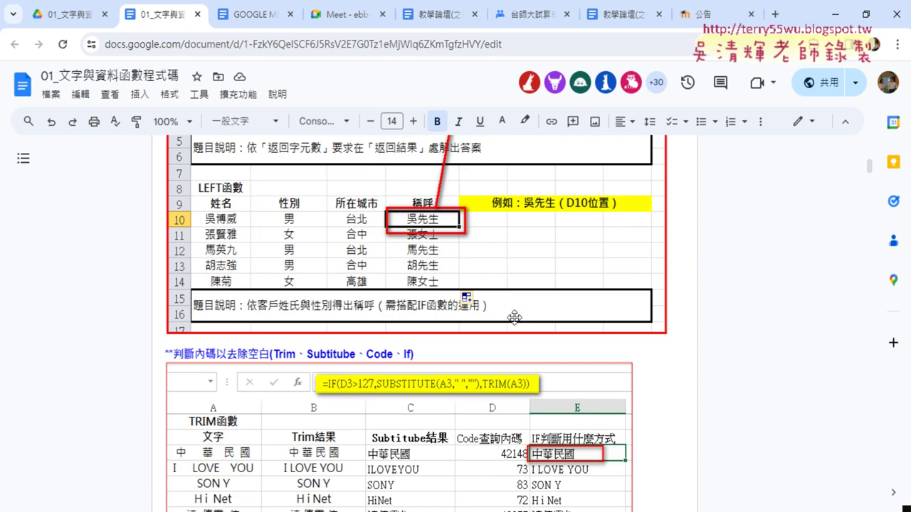
pyautogui.scroll(2, 513, 317)
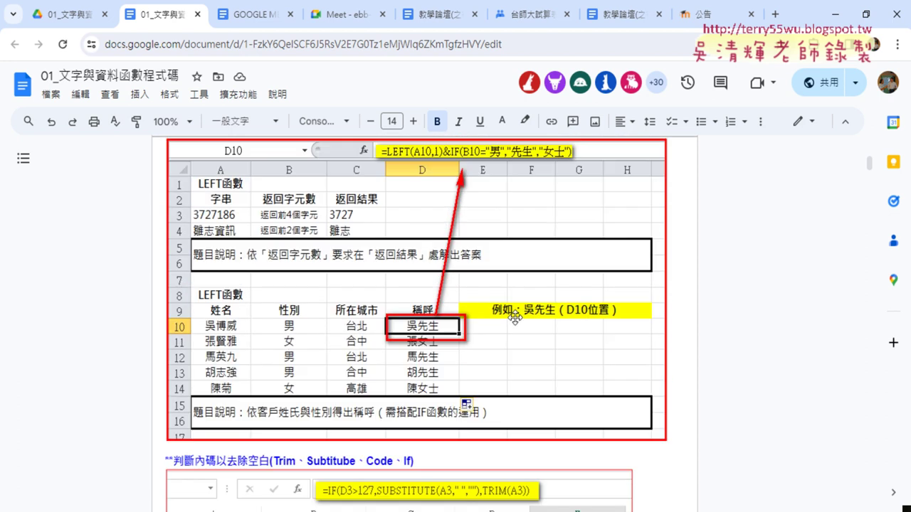